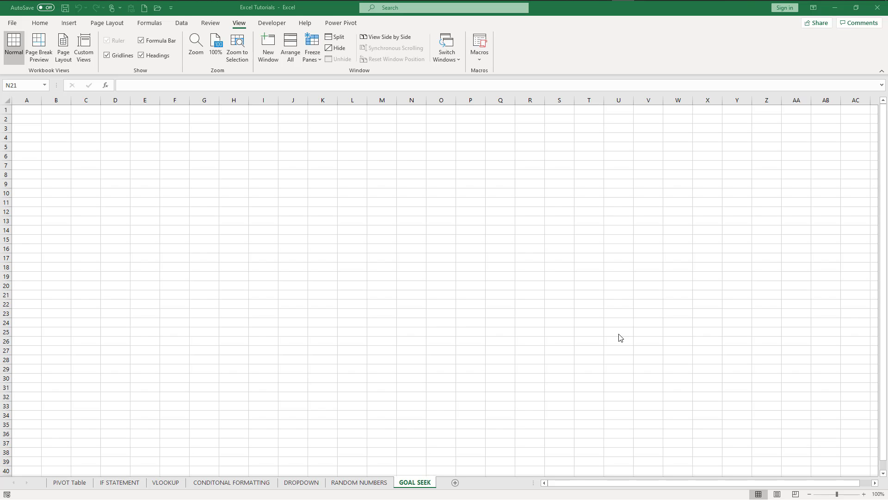
# Step: Enter the label "Initial Capital" in J3 with the value 5000 in K3
pyautogui.click(283, 126)
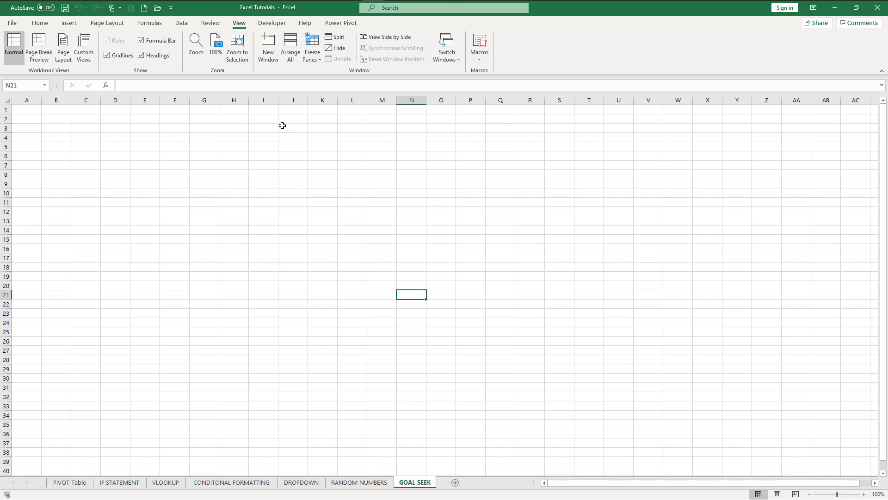
pyautogui.click(282, 126)
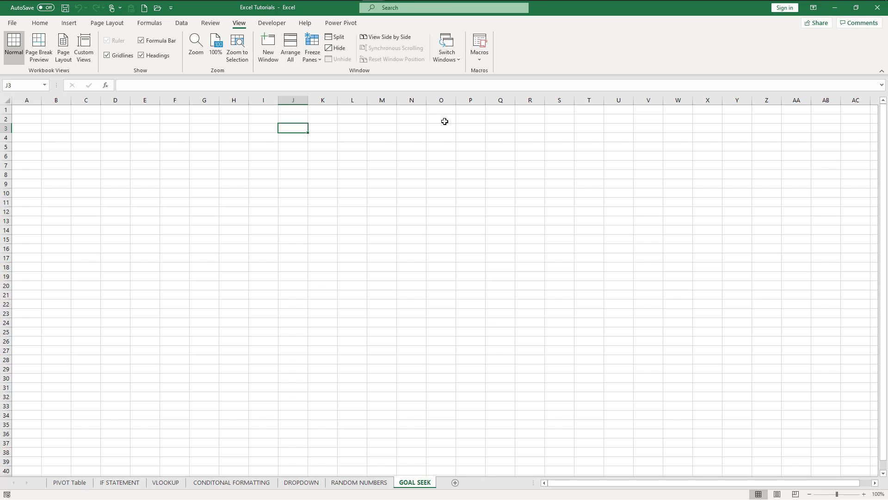
pyautogui.write('inl')
pyautogui.press('BackSpace')
pyautogui.press('BackSpace')
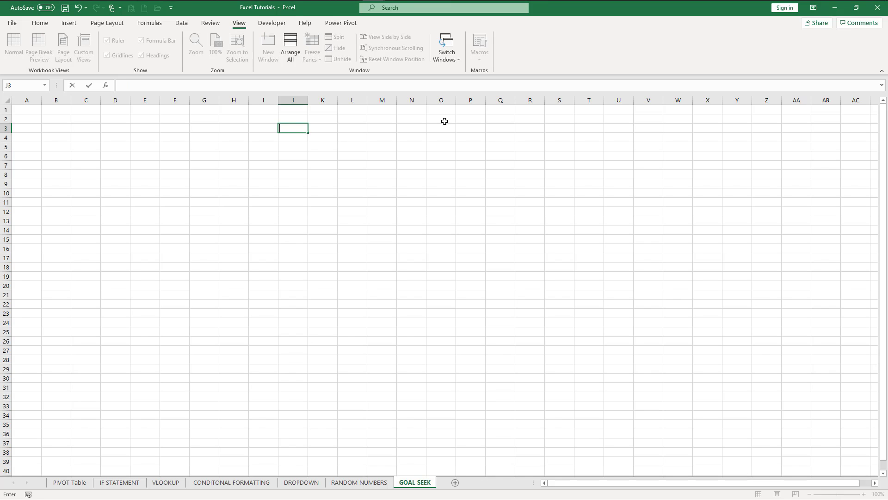
pyautogui.write('u')
pyautogui.press('BackSpace')
pyautogui.write('uNI')
pyautogui.press('BackSpace')
pyautogui.press('BackSpace')
pyautogui.press('BackSpace')
pyautogui.write('Initial Capital')
pyautogui.press('Tab')
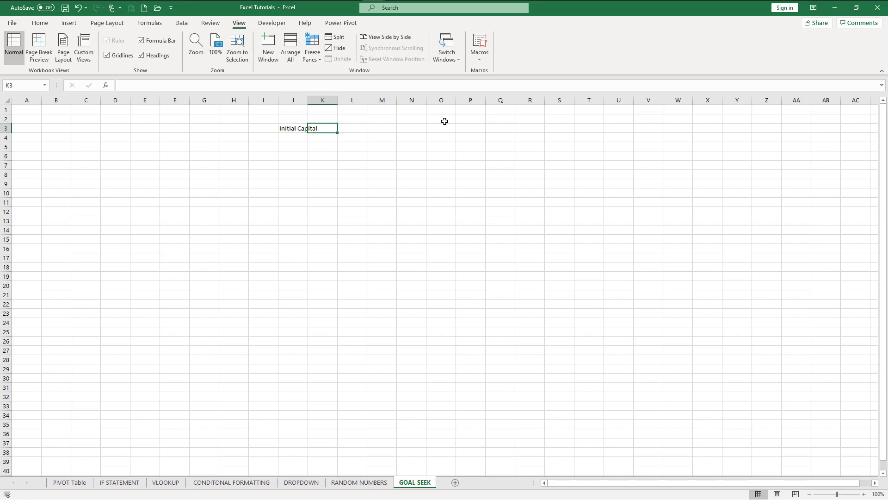
pyautogui.write('5000')
pyautogui.press('Return')
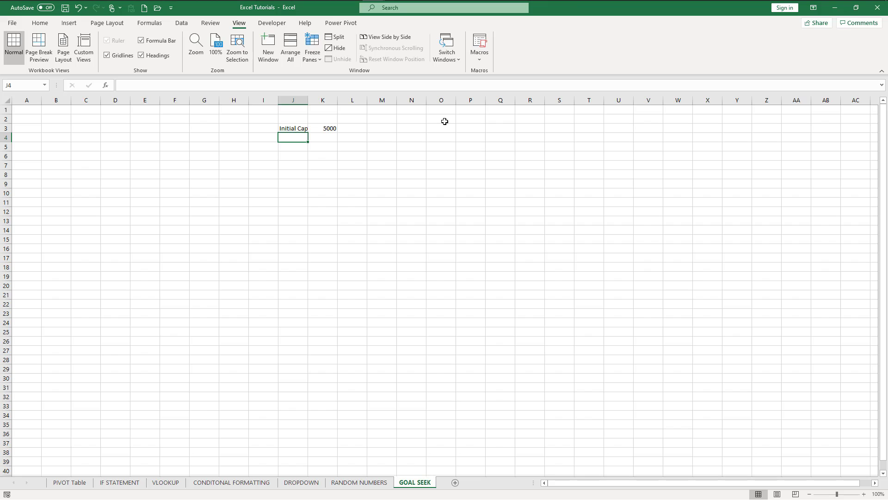
# Step: Add the label "Interest Rate" in J4 with the value 1.5% in K4
pyautogui.write('Interest Rate')
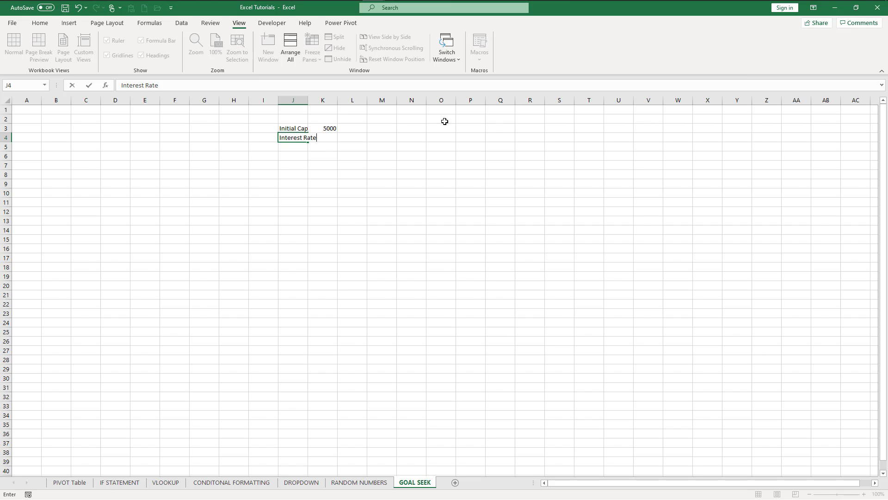
pyautogui.press('Tab')
pyautogui.write('1.5%')
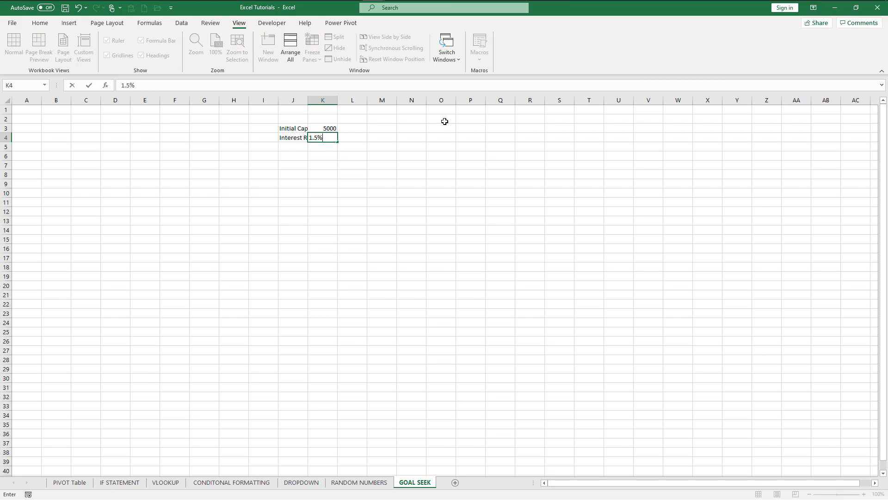
pyautogui.press('Return')
# Step: Add the label "Saving Term" in J5 with the value 5 in K5, and fit column J to its labels
pyautogui.write('Sav')
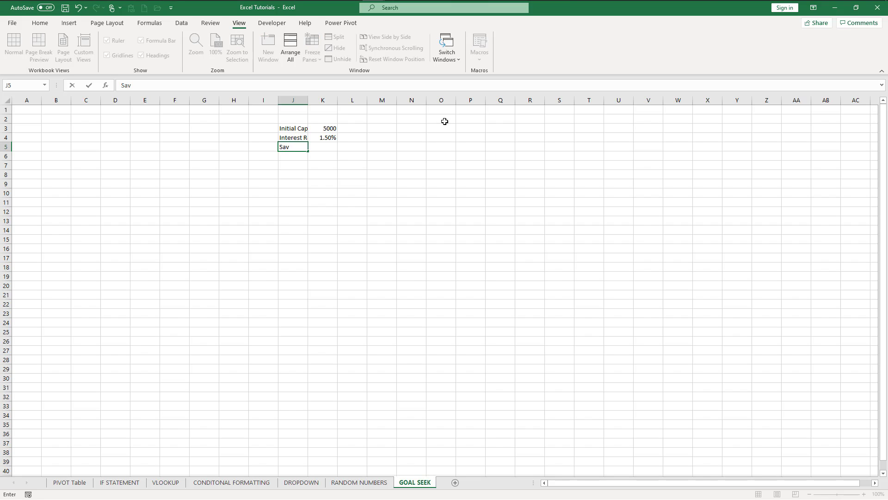
pyautogui.write('ing Term')
pyautogui.press('Tab')
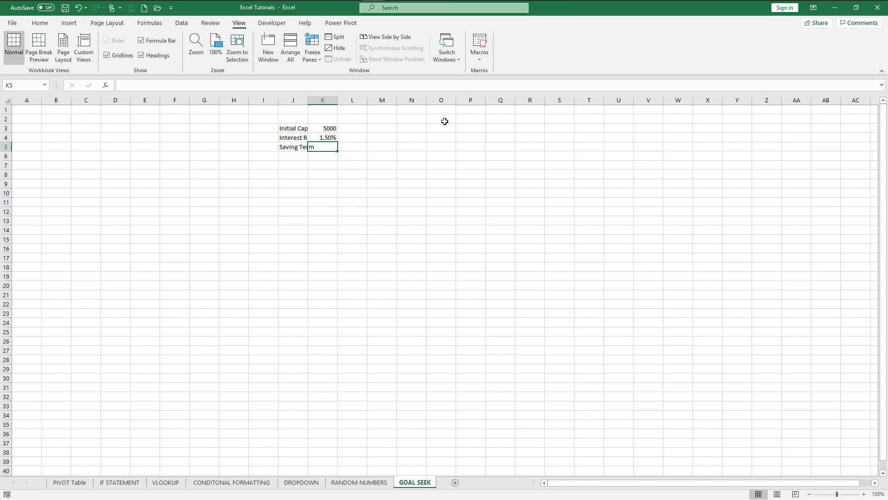
pyautogui.write('5')
pyautogui.press('Return')
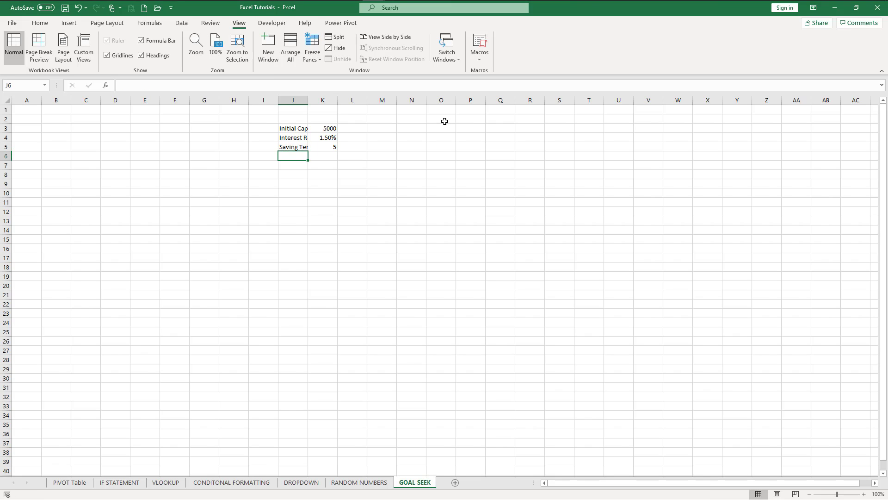
pyautogui.doubleClick(307, 99)
# Step: Enter the compound interest formula =5000*(1+(K4/1)^K5) in K8
pyautogui.click(329, 175)
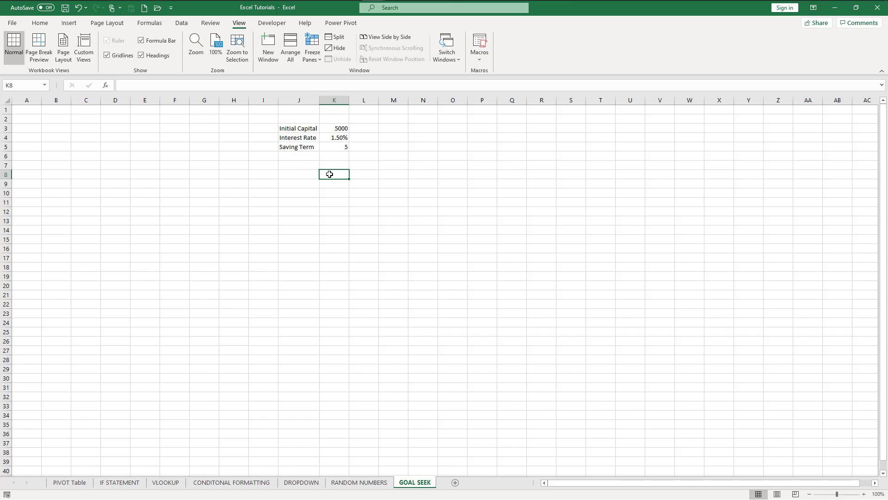
pyautogui.write('=')
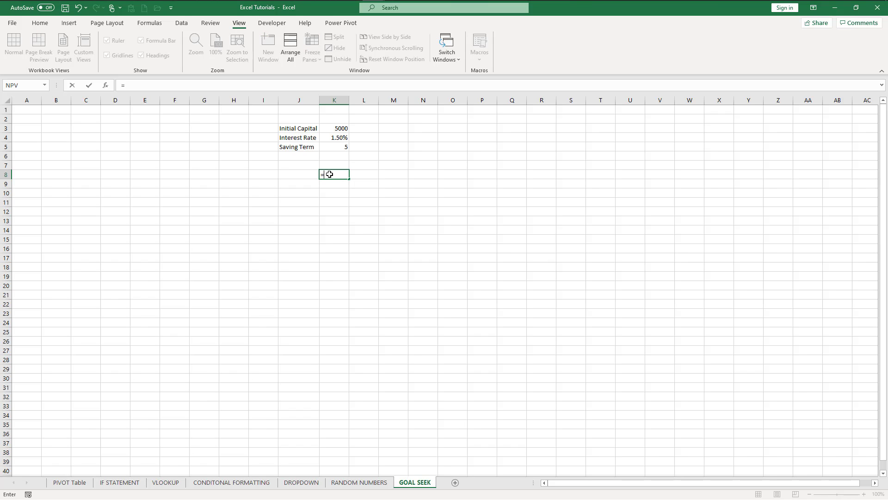
pyautogui.write('5000')
pyautogui.write('(1+(')
pyautogui.click(333, 137)
pyautogui.write('/1')
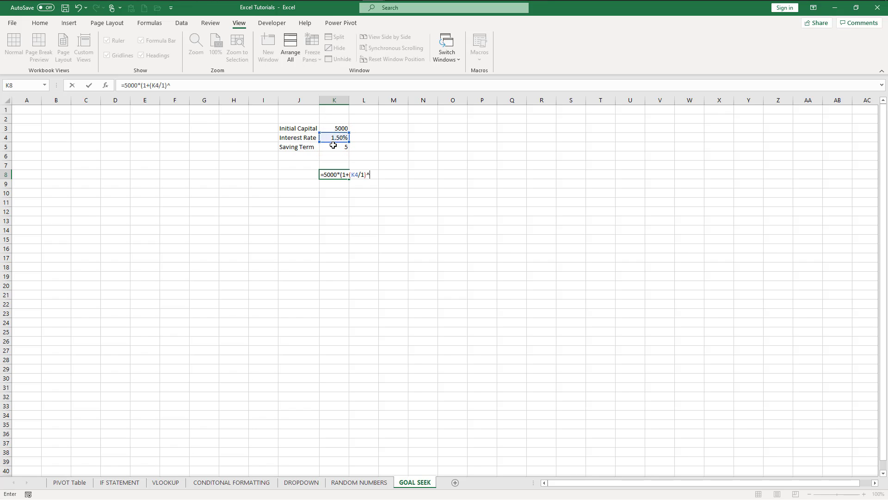
pyautogui.write(')^')
pyautogui.click(333, 146)
pyautogui.press('Return')
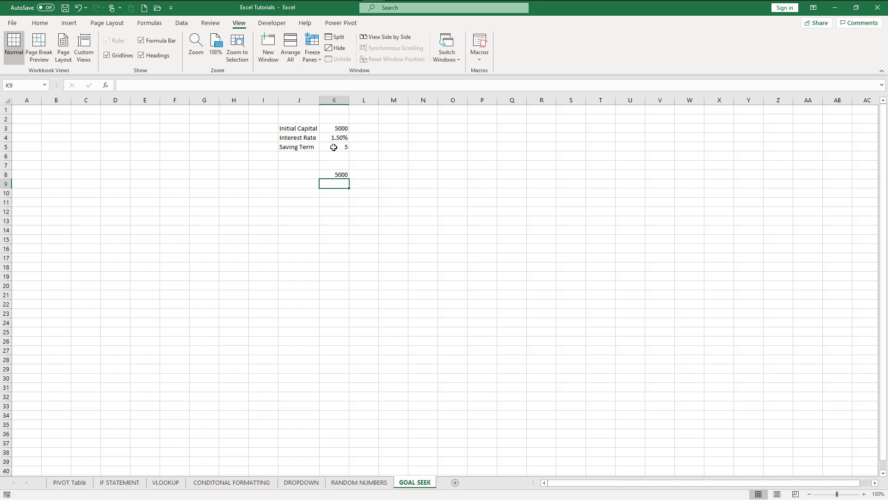
# Step: Correct the parentheses in K8 so the formula reads =5000*(1+(K4/1))^K5
pyautogui.press('Up')
pyautogui.click(187, 85)
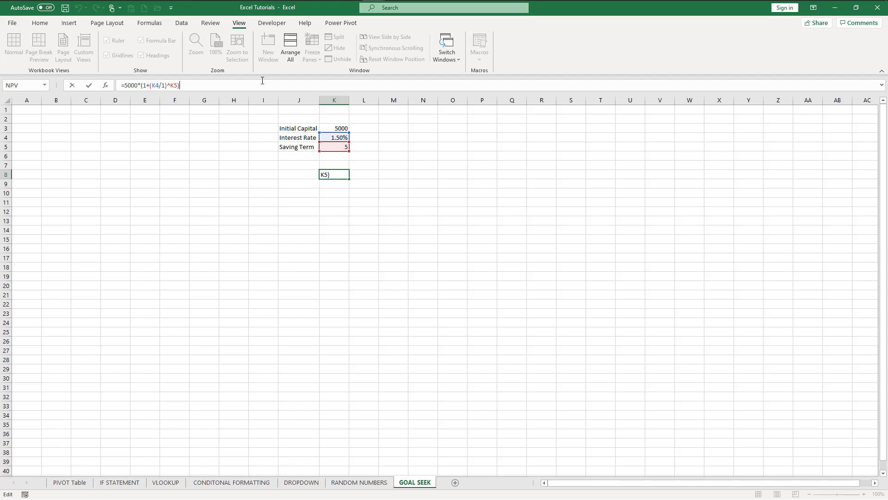
pyautogui.click(168, 85)
pyautogui.write(')')
pyautogui.press('Return')
pyautogui.press('Return')
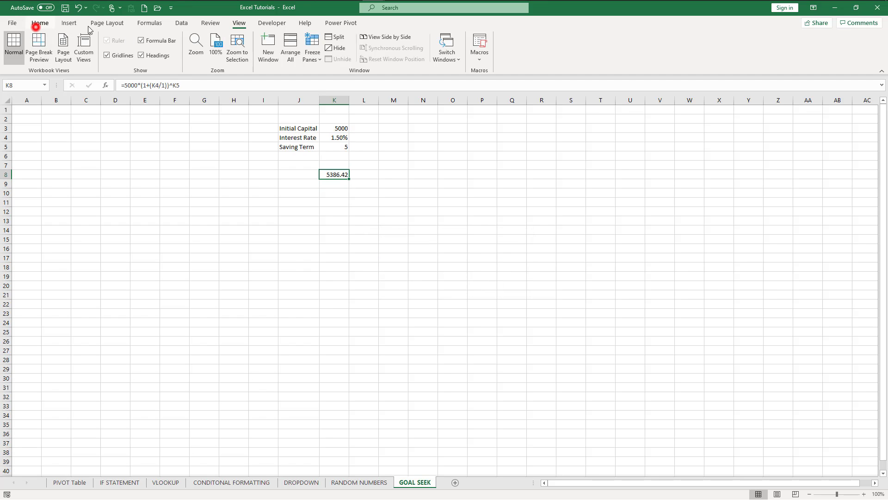
# Step: Apply the comma number style to the formula result in K8
pyautogui.click(40, 22)
pyautogui.click(340, 56)
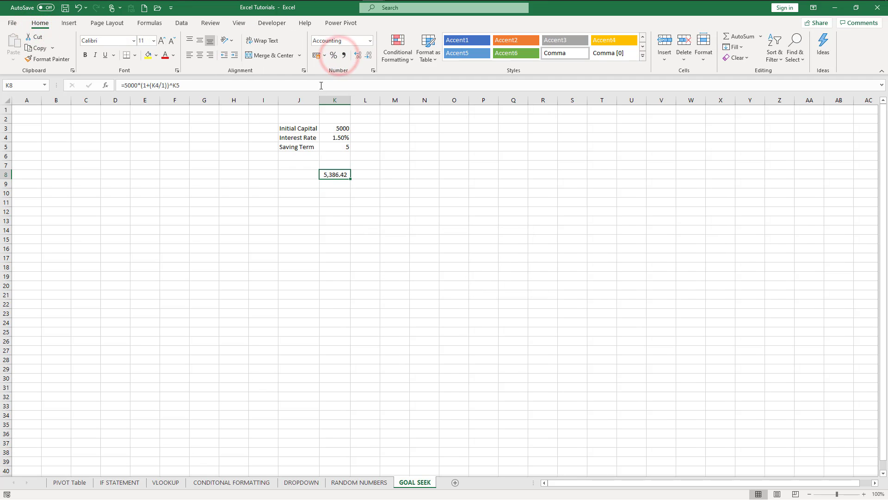
pyautogui.click(345, 55)
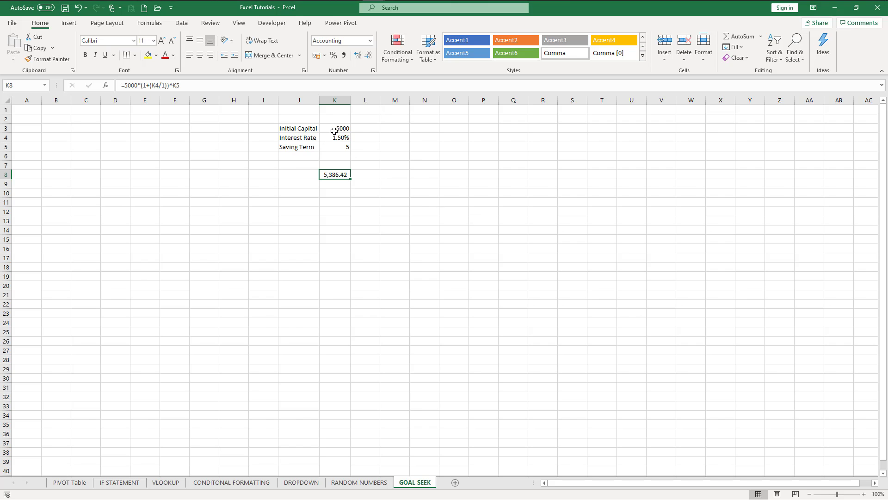
# Step: Set the saving term in K5 to 50 and fit column K to its contents
pyautogui.click(339, 148)
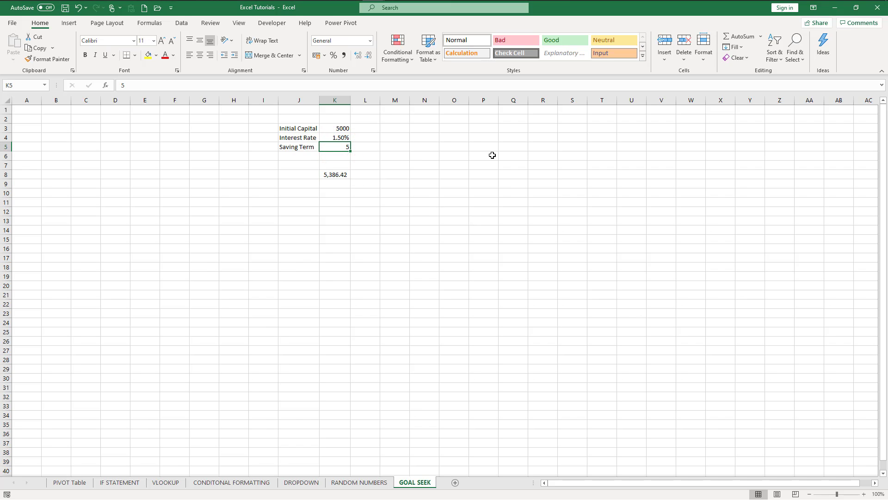
pyautogui.write('50')
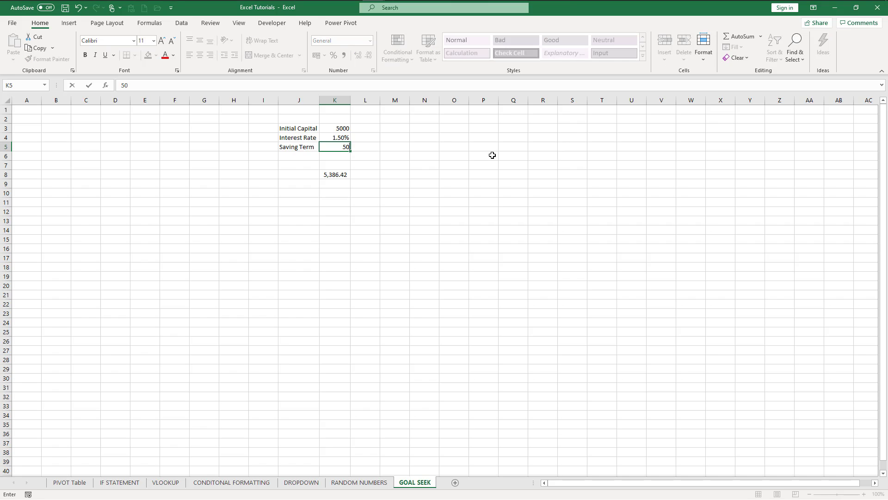
pyautogui.press('Return')
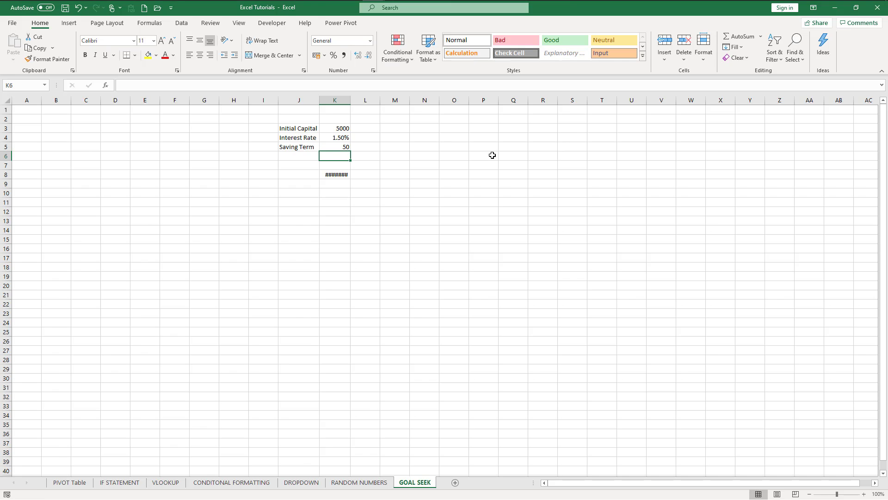
pyautogui.doubleClick(352, 103)
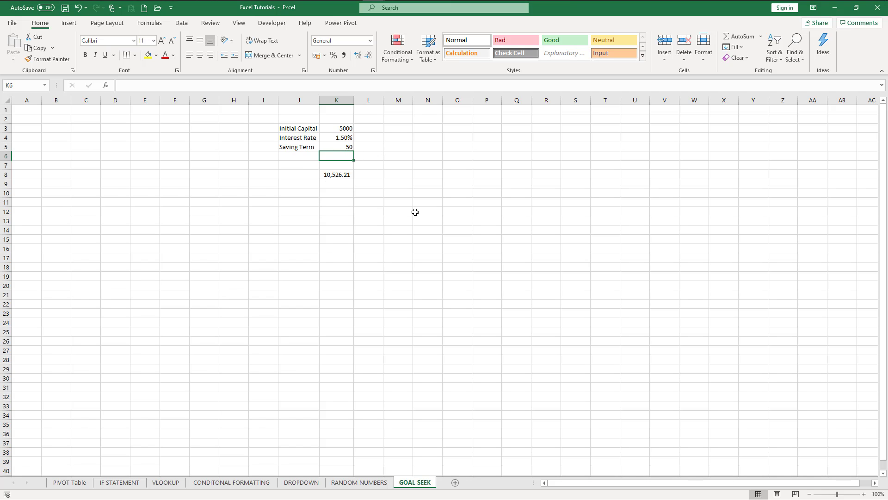
# Step: Set the saving term in K5 to 30
pyautogui.click(330, 173)
pyautogui.click(400, 167)
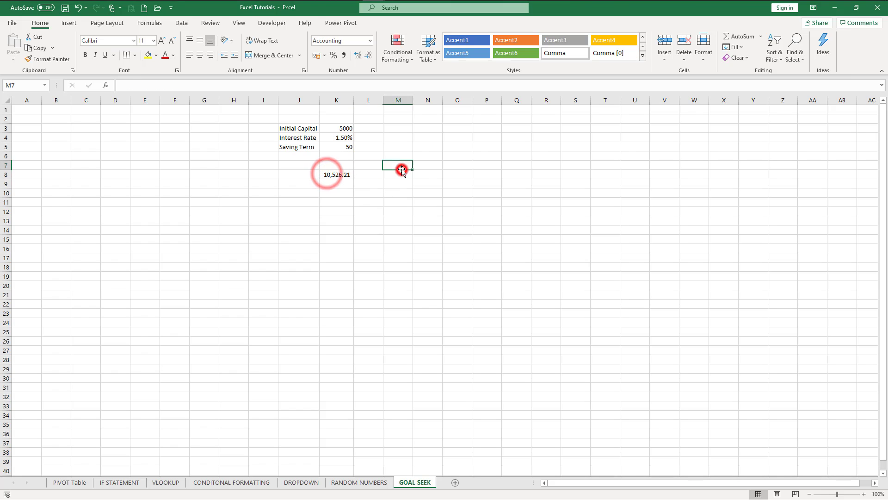
pyautogui.click(338, 146)
pyautogui.write('30')
pyautogui.press('Return')
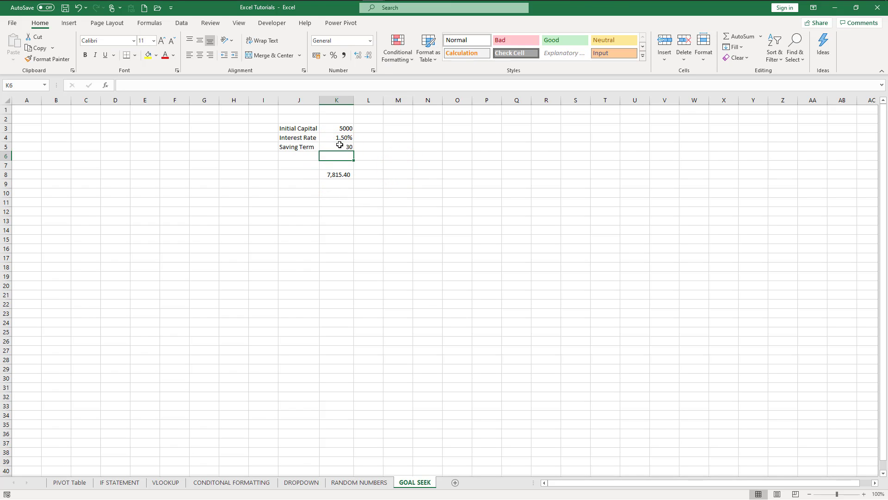
# Step: Set the interest rate in K4 to 5%
pyautogui.press('Up')
pyautogui.press('Up')
pyautogui.write('5')
pyautogui.press('Return')
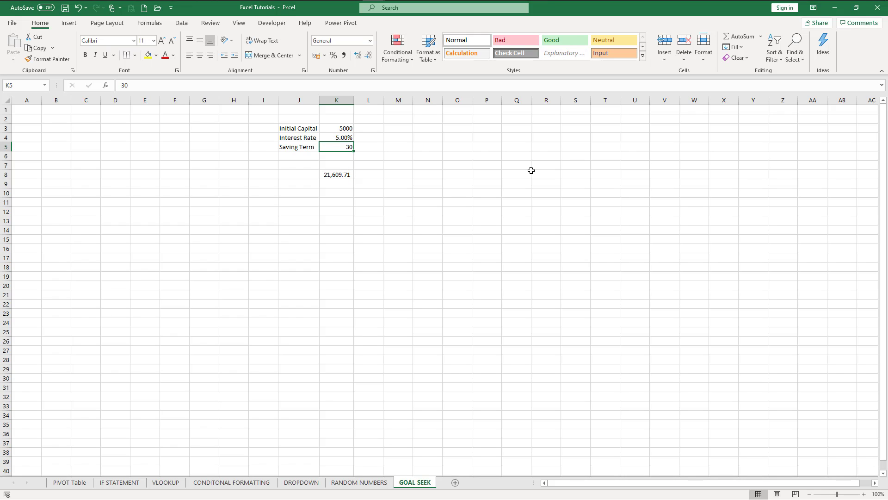
# Step: Set the initial capital in K3 to 10000
pyautogui.press('Up')
pyautogui.press('Up')
pyautogui.write('10')
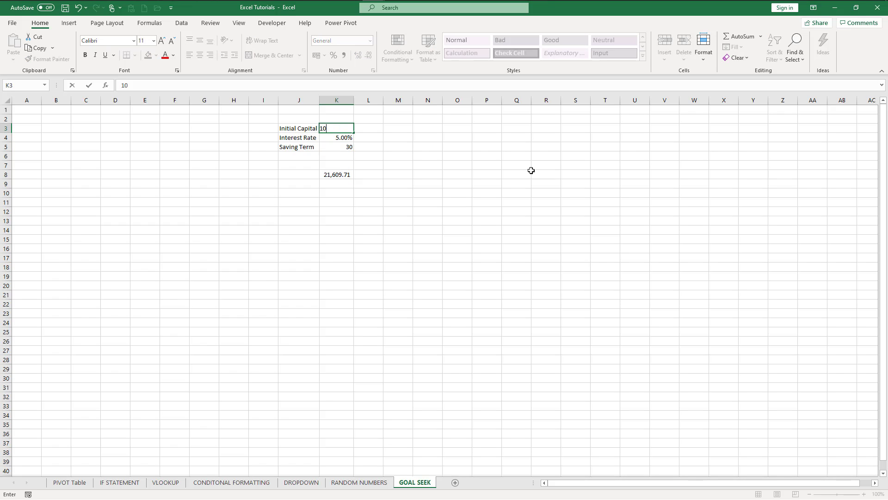
pyautogui.press('Return')
pyautogui.press('Up')
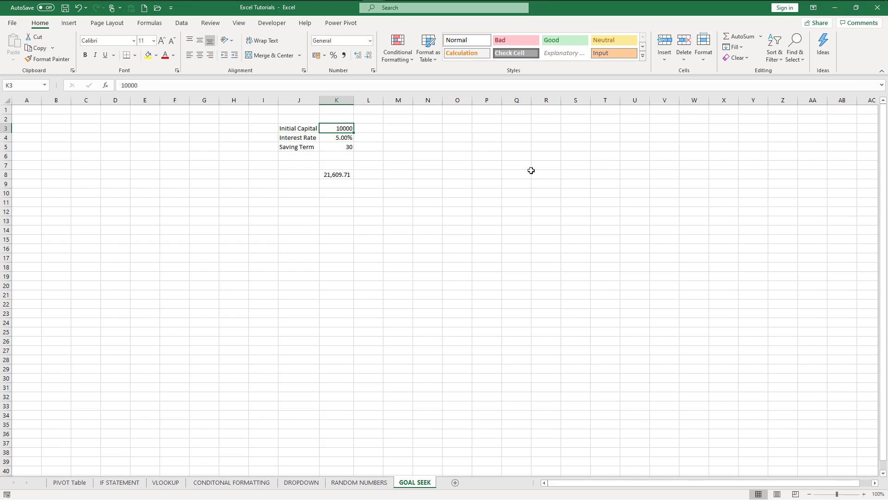
pyautogui.write('10000')
pyautogui.press('Return')
# Step: Replace the fixed 5000 in the K8 formula with a reference to the initial capital in K3
pyautogui.press('Down')
pyautogui.press('Down')
pyautogui.press('Down')
pyautogui.press('Down')
pyautogui.press('Down')
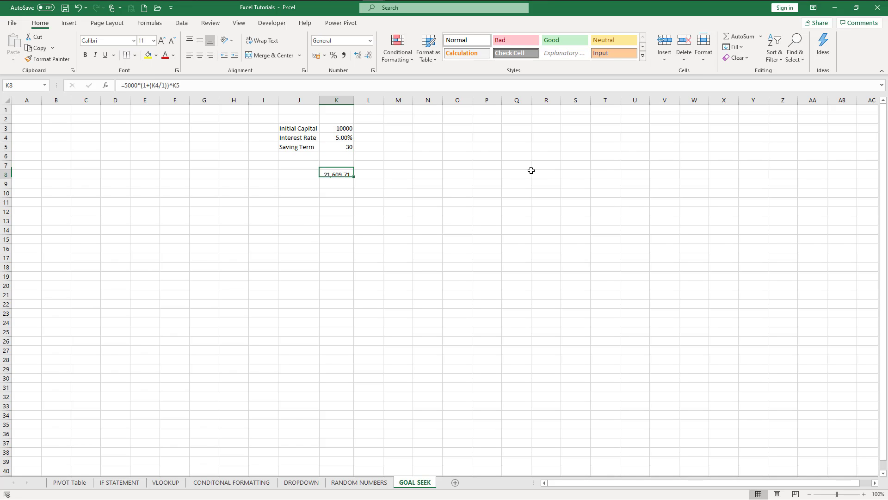
pyautogui.press('Up')
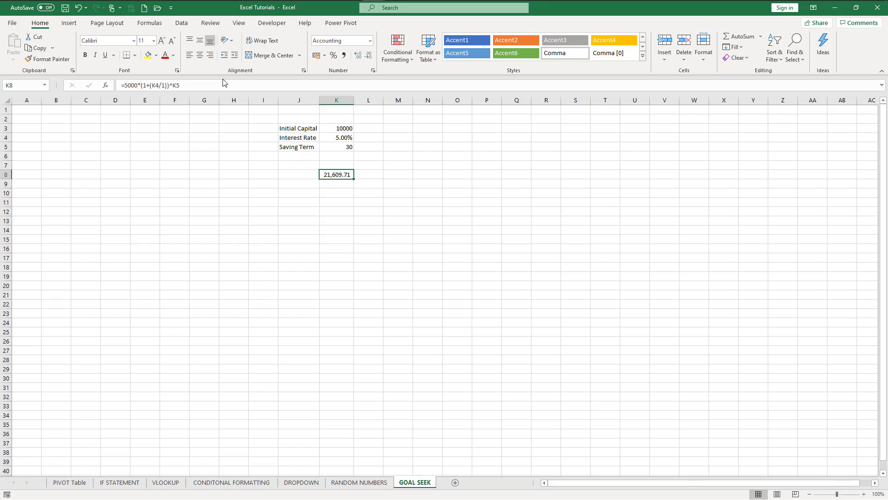
pyautogui.click(223, 83)
pyautogui.click(133, 86)
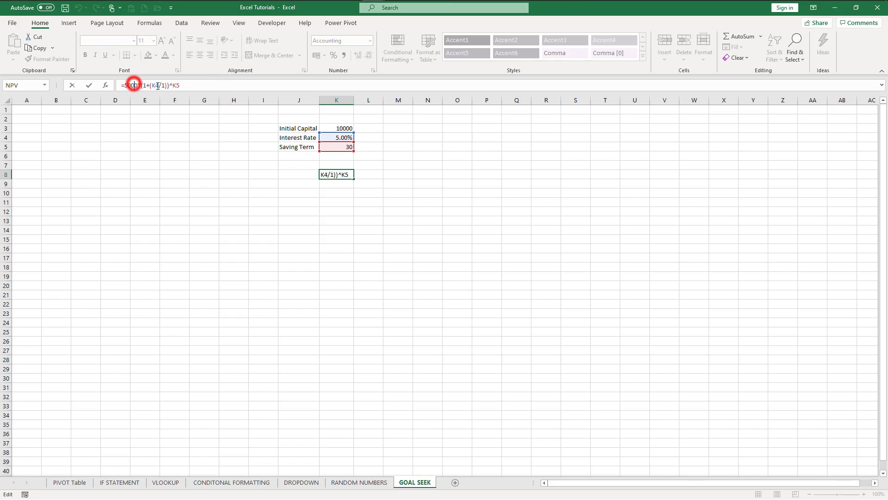
pyautogui.doubleClick(133, 85)
pyautogui.press('BackSpace')
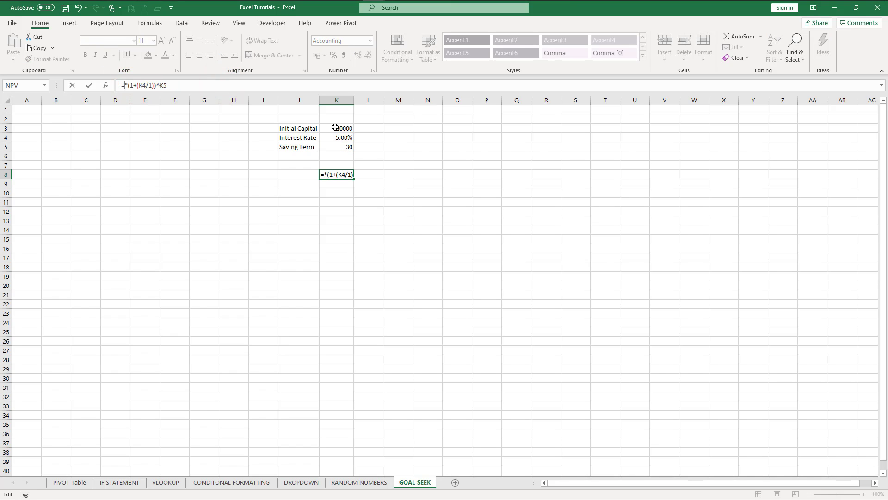
pyautogui.click(342, 128)
pyautogui.press('Return')
# Step: Set the initial capital in K3 to 25000 and fit column K to show the full result
pyautogui.click(352, 128)
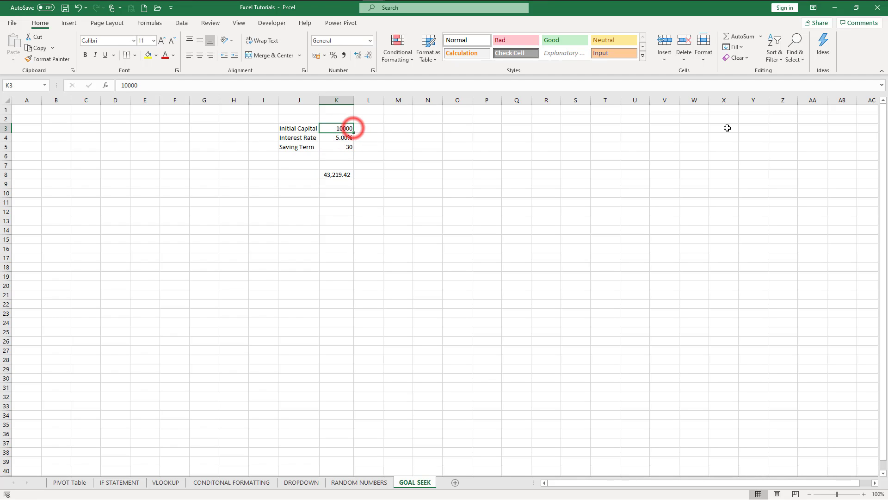
pyautogui.write('25000')
pyautogui.press('Return')
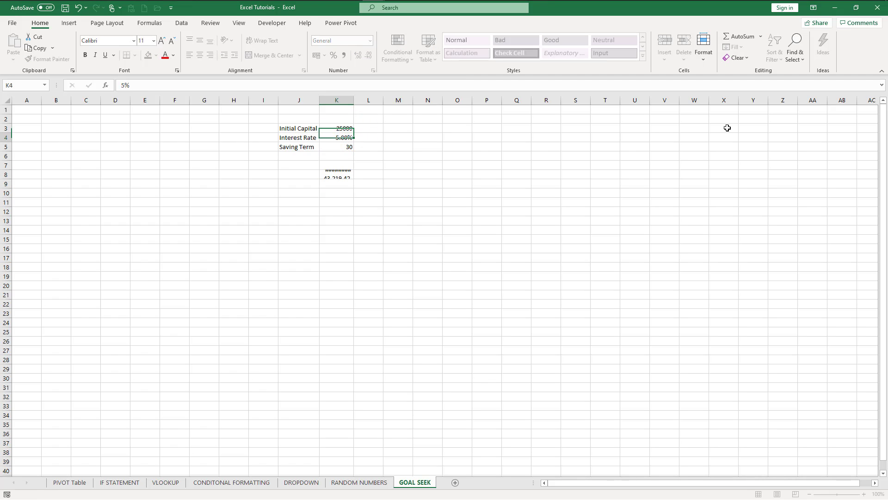
pyautogui.doubleClick(352, 104)
pyautogui.click(367, 125)
pyautogui.scroll(4, 440, 186)
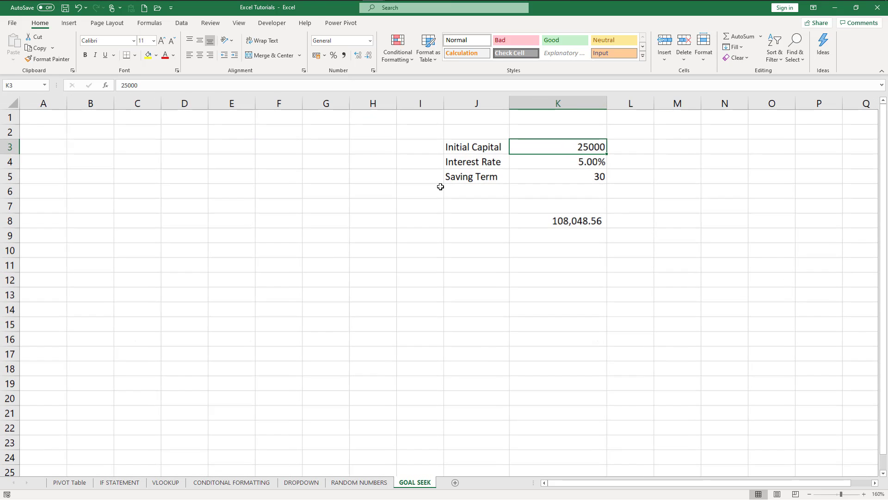
pyautogui.moveTo(650, 483); pyautogui.dragTo(668, 482)
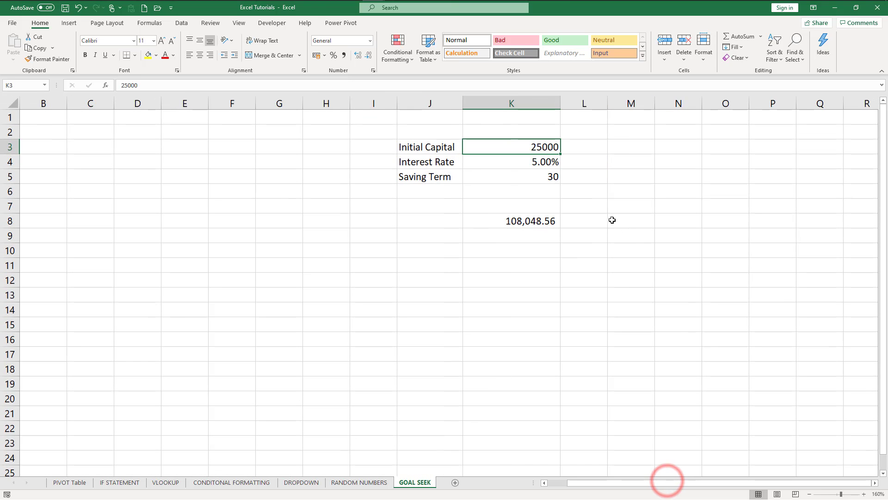
# Step: Set the savings inputs to an initial capital of 5000, an interest rate of 1.5% and a saving term of 5
pyautogui.write('5000')
pyautogui.press('Return')
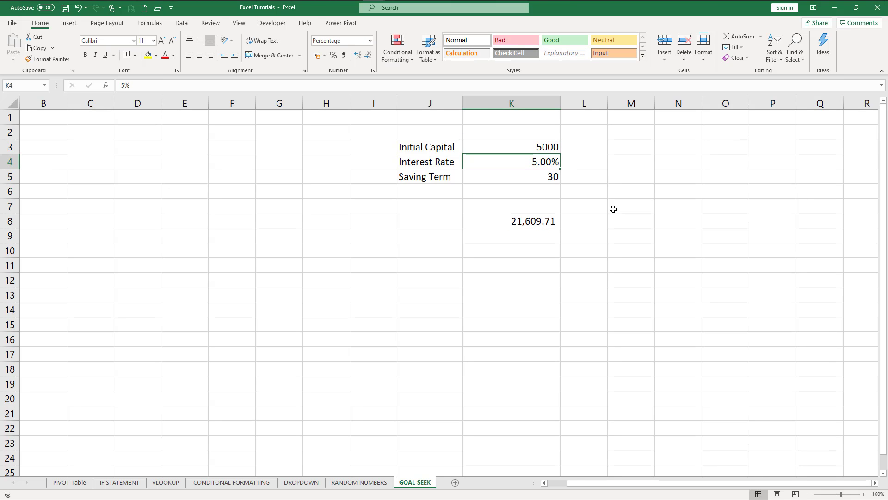
pyautogui.write('1.5')
pyautogui.press('Return')
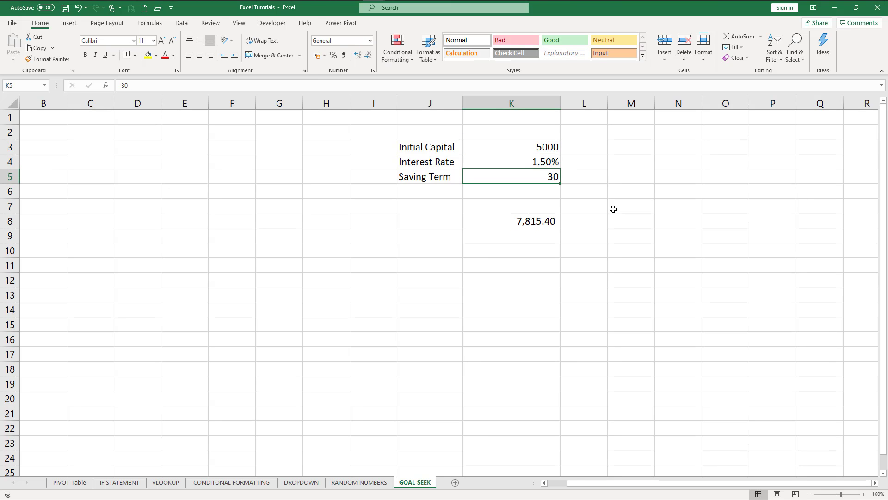
pyautogui.write('5')
pyautogui.press('Return')
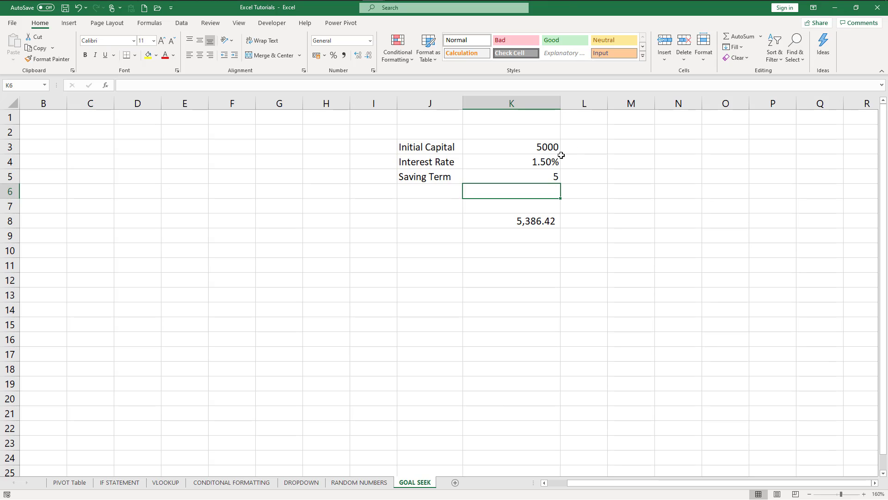
pyautogui.click(516, 248)
pyautogui.click(527, 223)
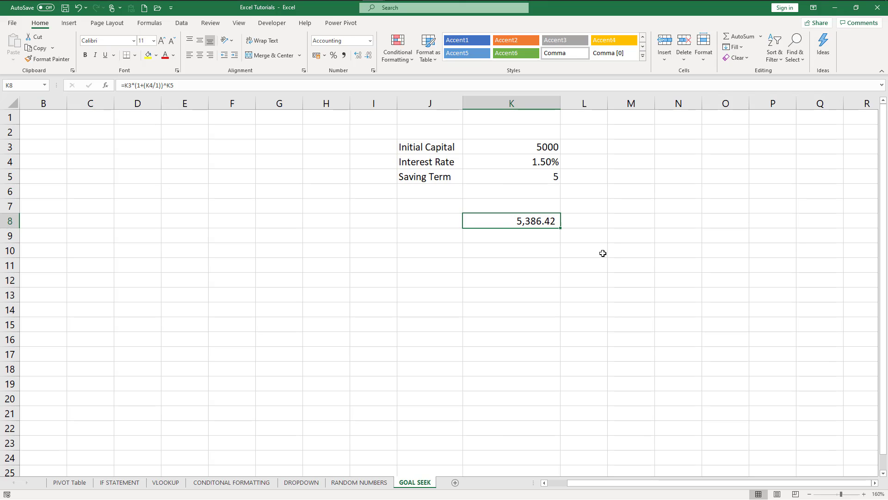
# Step: Try interest rates of 2%, 3% and 8% in K4 to bring the K8 result toward 7000
pyautogui.press('Up')
pyautogui.press('Up')
pyautogui.press('Up')
pyautogui.press('Up')
pyautogui.press('Up')
pyautogui.press('Down')
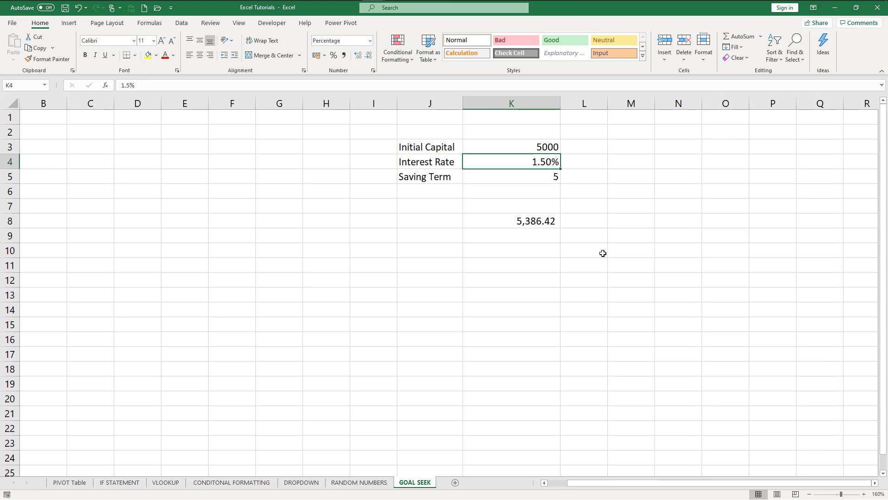
pyautogui.write('2%')
pyautogui.press('Return')
pyautogui.press('Up')
pyautogui.write('3%')
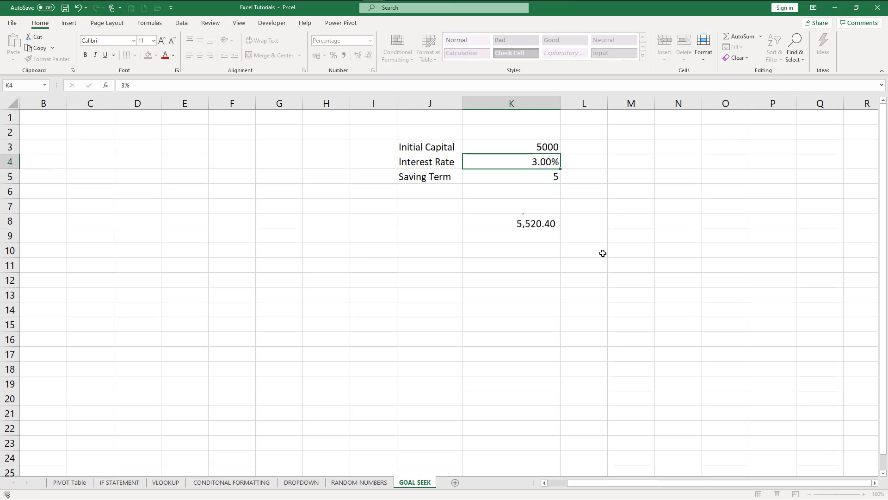
pyautogui.press('Return')
pyautogui.press('Up')
pyautogui.write('8%')
pyautogui.press('Return')
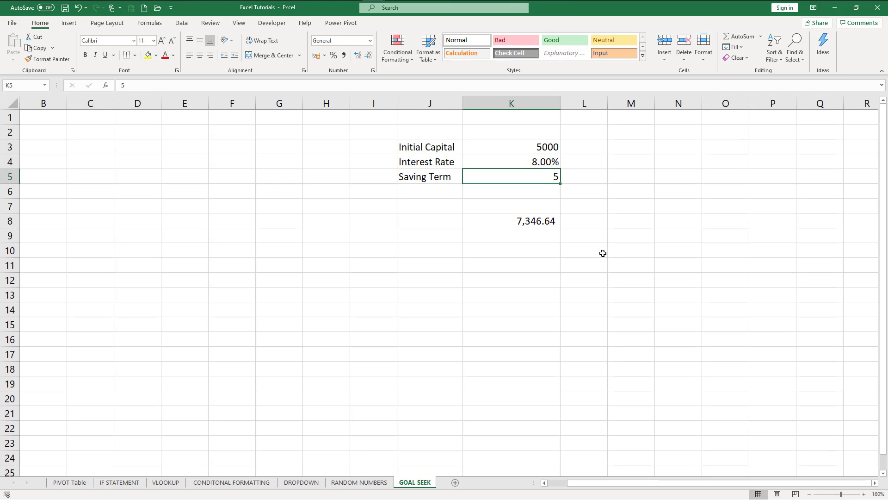
# Step: Try interest rates of 7%, 6.8% and 6.9% in K4 to get the savings result closer to 7000
pyautogui.press('Up')
pyautogui.write('7%')
pyautogui.press('Return')
pyautogui.press('Up')
pyautogui.write('6.6')
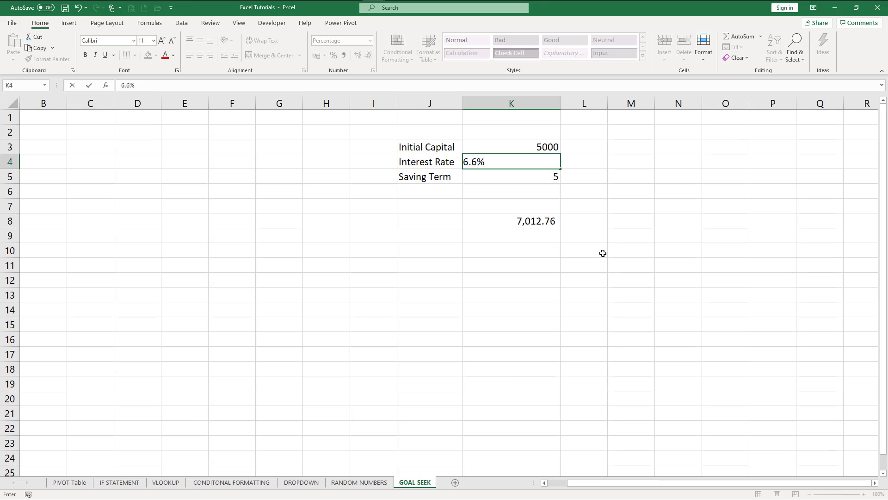
pyautogui.press('BackSpace')
pyautogui.write('8')
pyautogui.press('Return')
pyautogui.press('Up')
pyautogui.write('6.9')
pyautogui.press('Return')
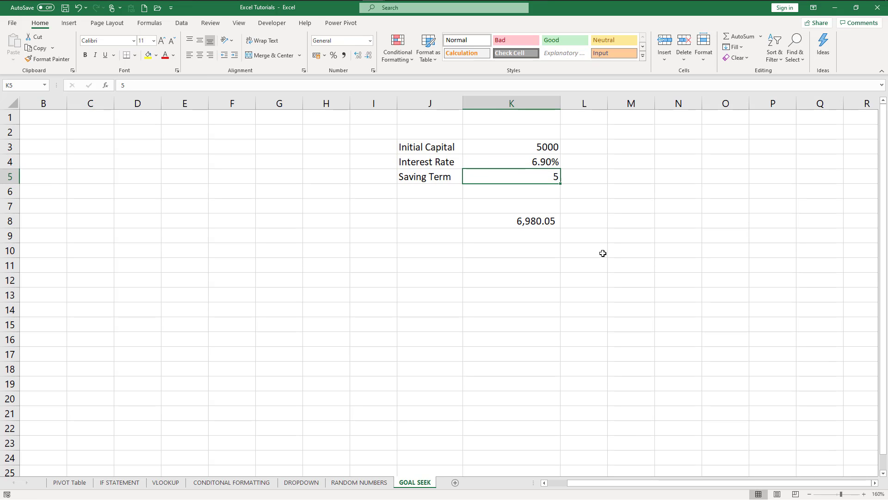
# Step: Try finer interest rates of 6.95%, 6.96%, 6.97% and 6.965% in K4 to approach a savings result of 7000
pyautogui.press('Up')
pyautogui.write('6.')
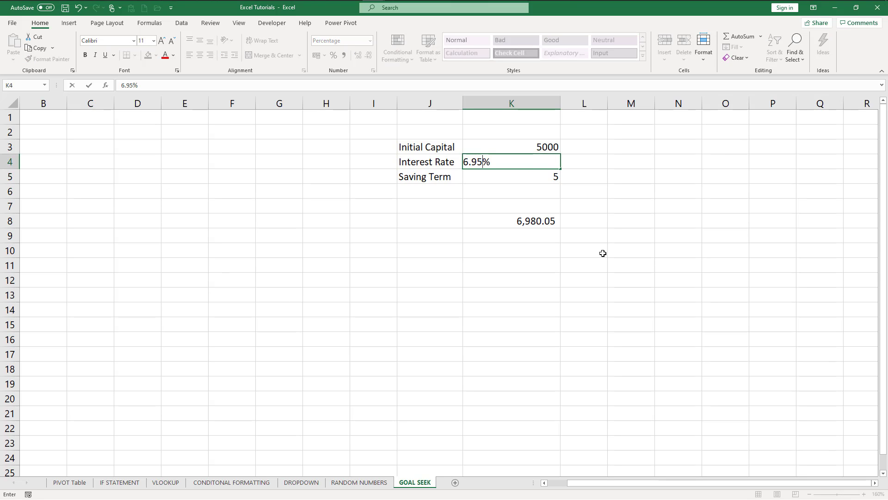
pyautogui.write('95')
pyautogui.press('Return')
pyautogui.press('Up')
pyautogui.write('6.96')
pyautogui.press('Return')
pyautogui.press('Up')
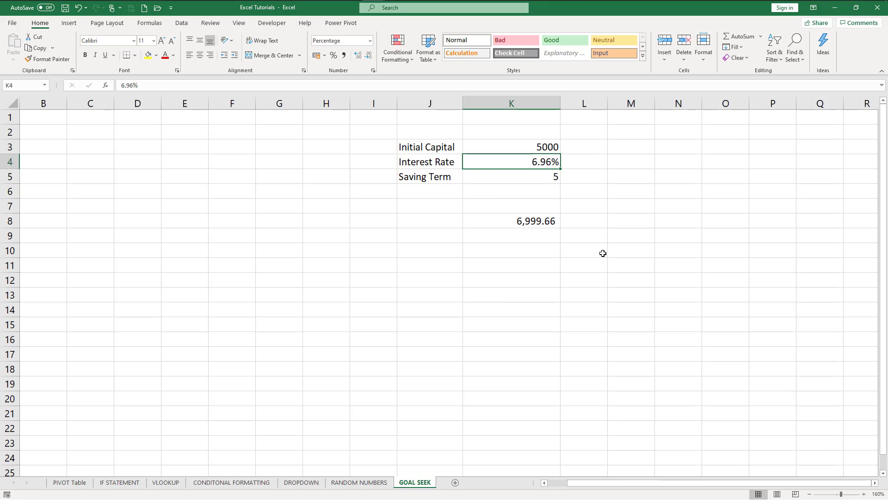
pyautogui.write('6.97')
pyautogui.press('Return')
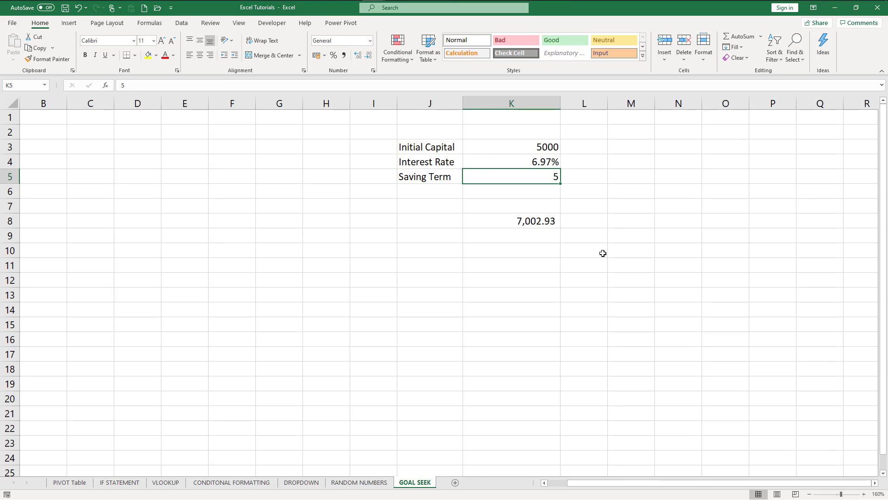
pyautogui.press('Up')
pyautogui.write('6.')
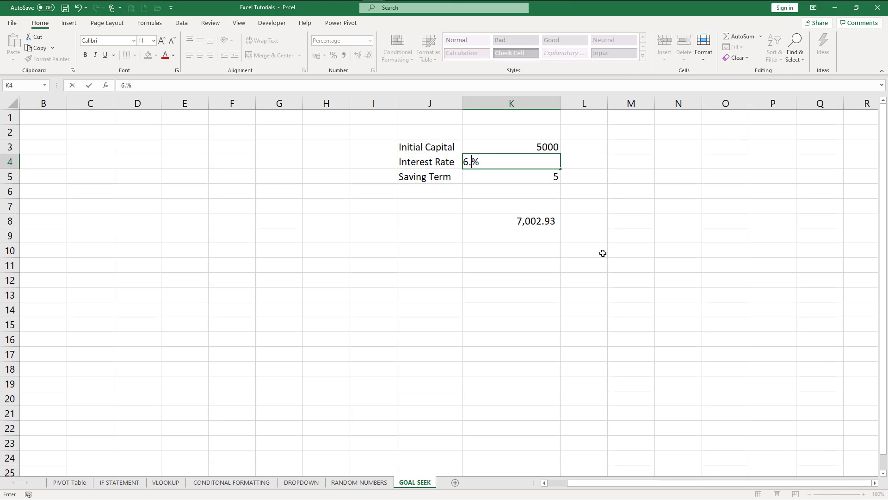
pyautogui.write('965')
pyautogui.press('Return')
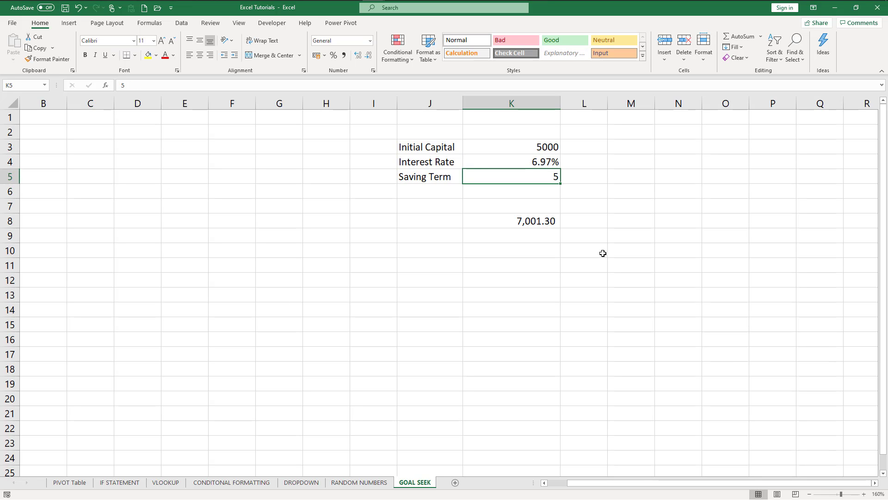
# Step: Reset the interest rate in K4 to 1.5%
pyautogui.press('Down')
pyautogui.press('Down')
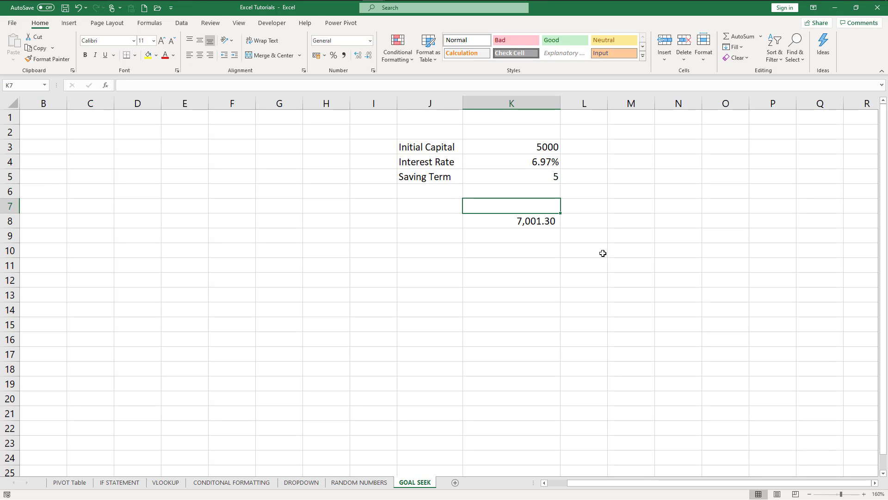
pyautogui.scroll(-1, 532, 196)
pyautogui.scroll(1, 539, 184)
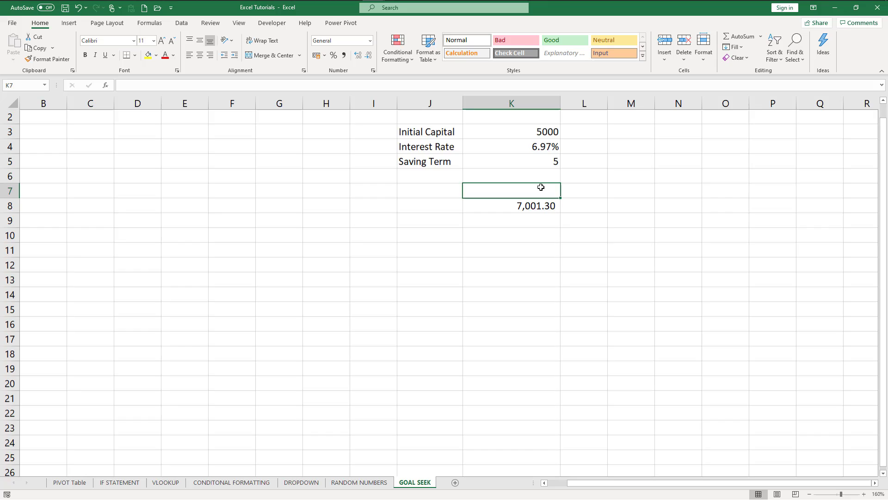
pyautogui.click(520, 158)
pyautogui.write('1.5%')
pyautogui.press('Return')
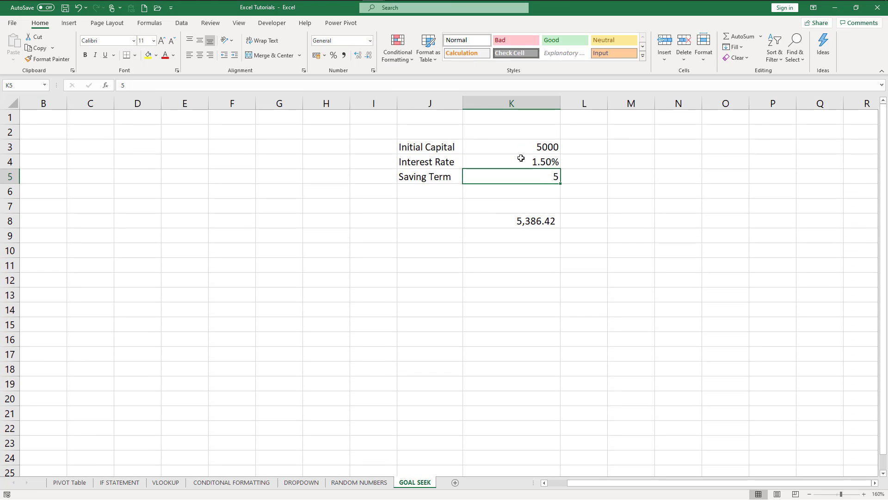
# Step: Run Goal Seek to bring K8 to 7000 by changing the interest rate in K4, and keep the solution
pyautogui.click(661, 155)
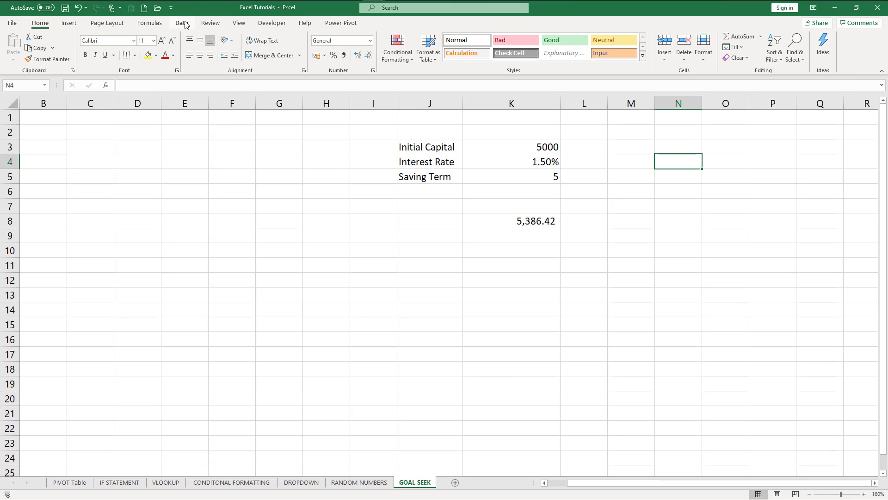
pyautogui.click(182, 24)
pyautogui.click(580, 48)
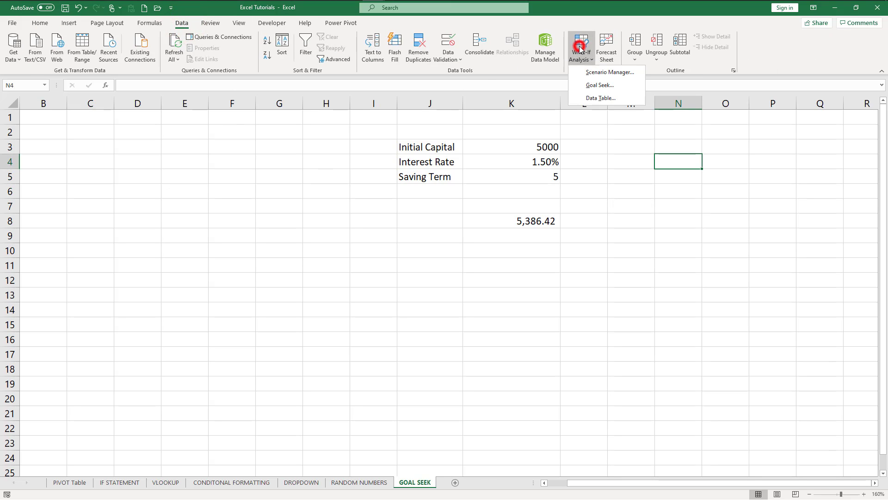
pyautogui.click(592, 84)
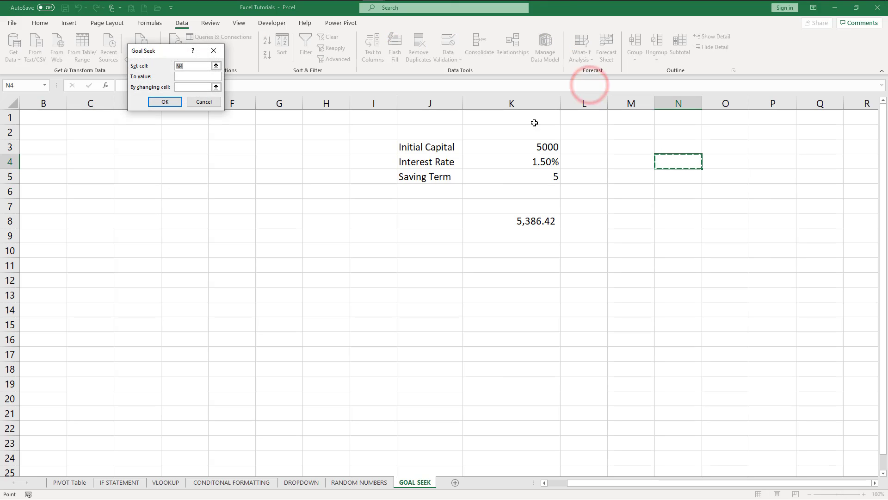
pyautogui.moveTo(154, 52); pyautogui.dragTo(369, 201)
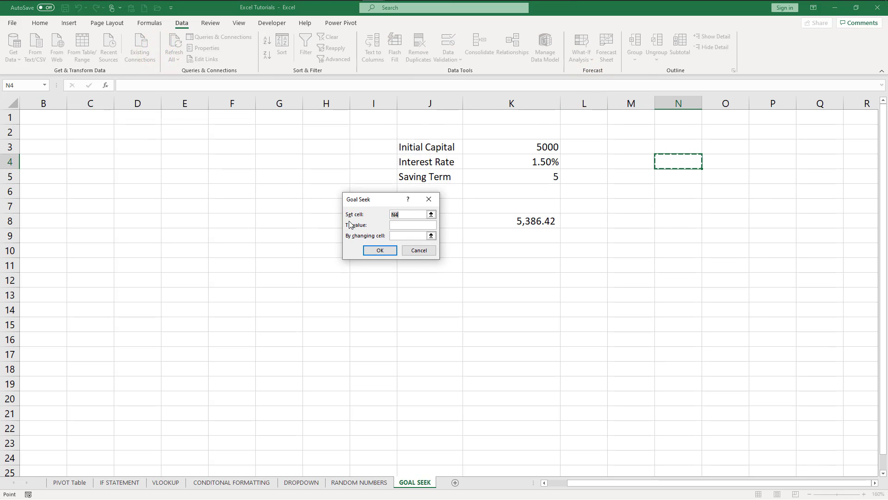
pyautogui.click(539, 222)
pyautogui.click(401, 224)
pyautogui.write('7000')
pyautogui.click(406, 236)
pyautogui.click(518, 160)
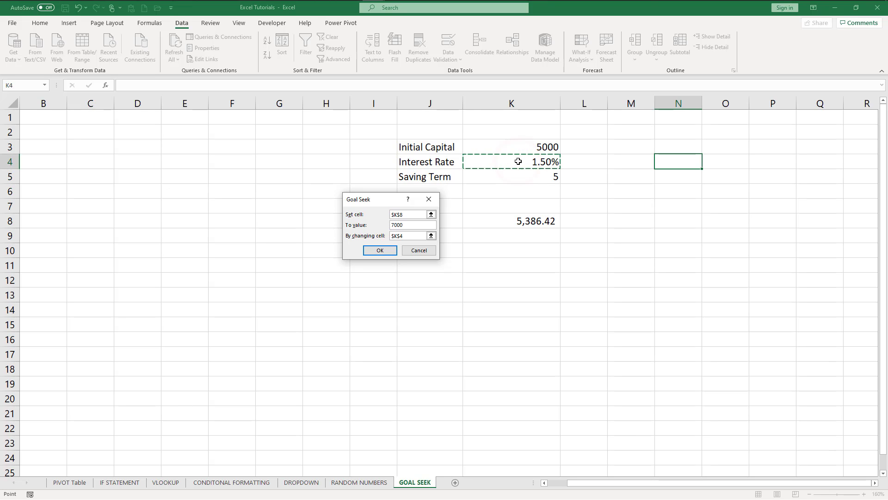
pyautogui.click(375, 250)
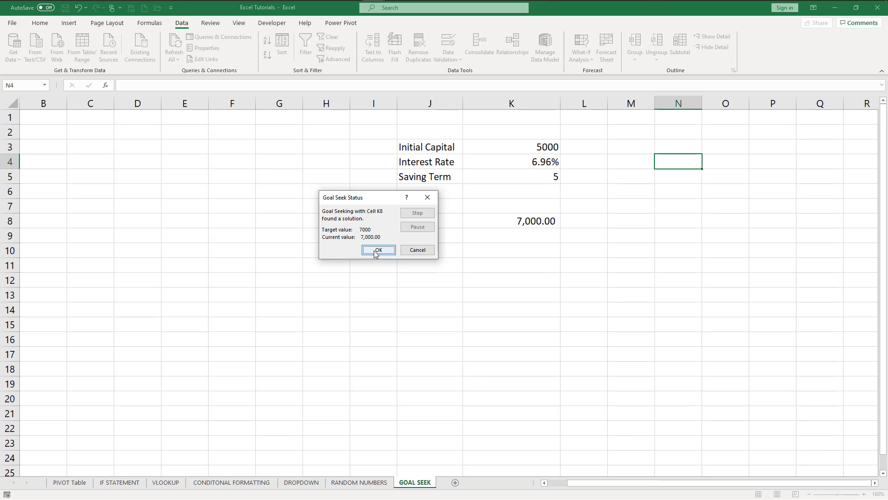
pyautogui.click(374, 251)
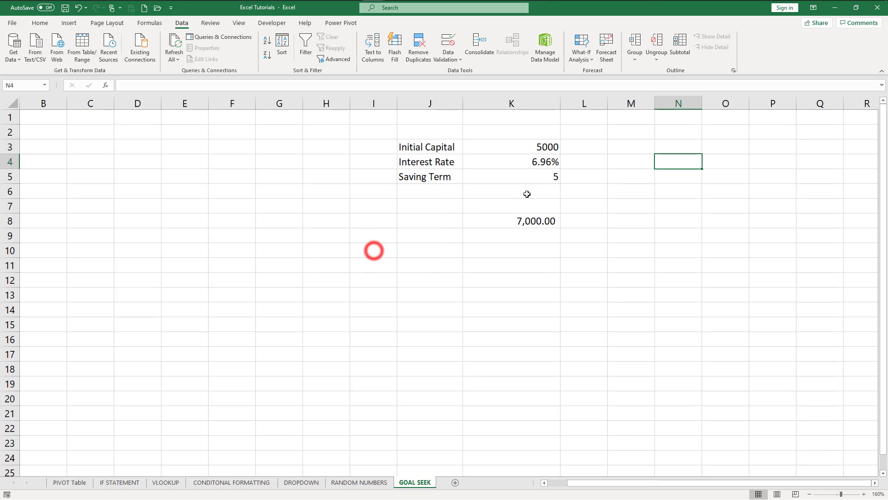
# Step: Examine the full-precision interest rate that Goal Seek stored in K4
pyautogui.click(546, 162)
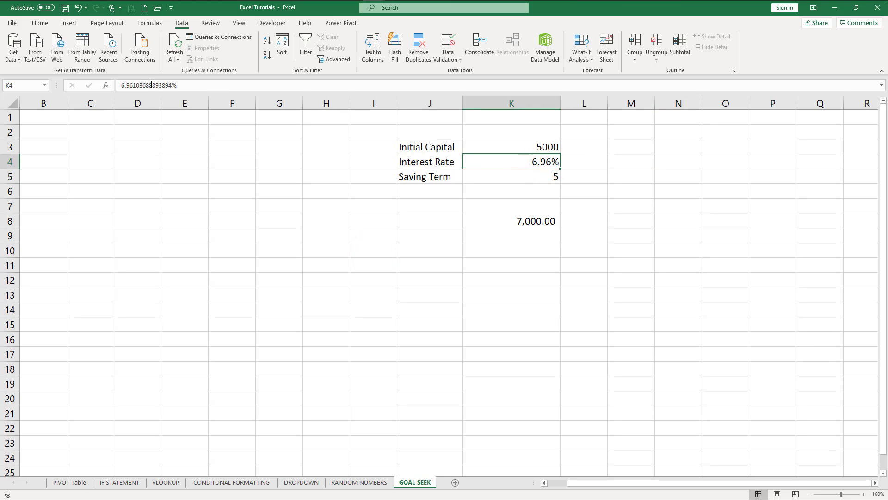
pyautogui.click(199, 85)
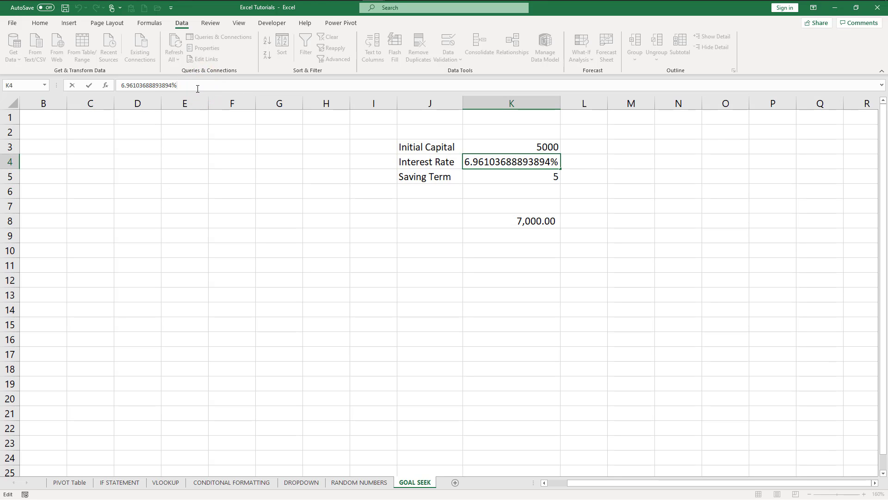
pyautogui.click(592, 187)
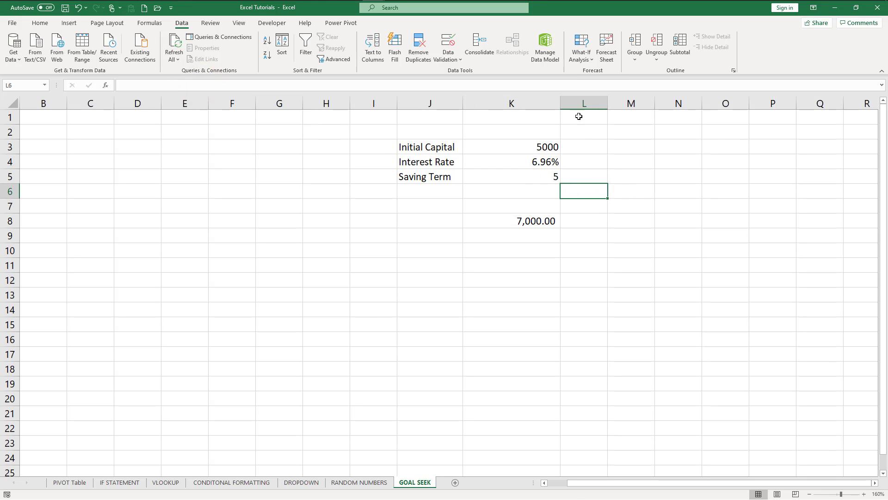
# Step: Run Goal Seek to bring K8 to 8000 by changing the initial capital in K3, and keep the solution
pyautogui.click(587, 50)
pyautogui.click(602, 83)
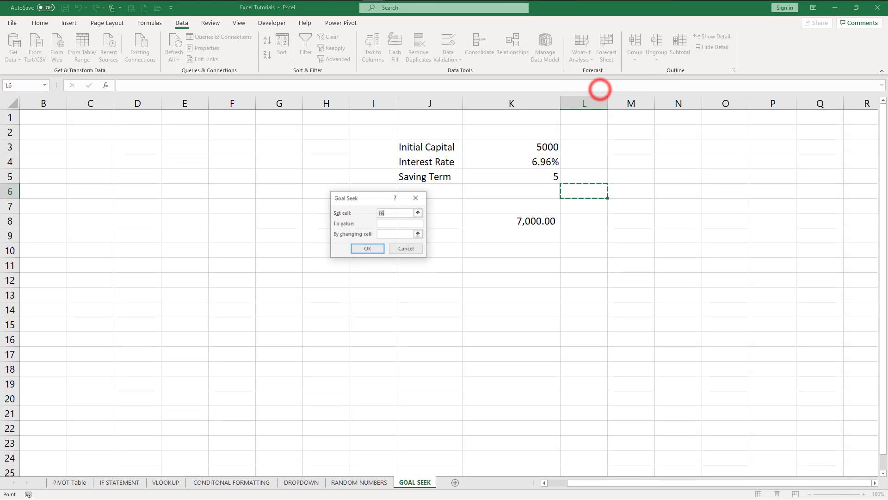
pyautogui.click(511, 220)
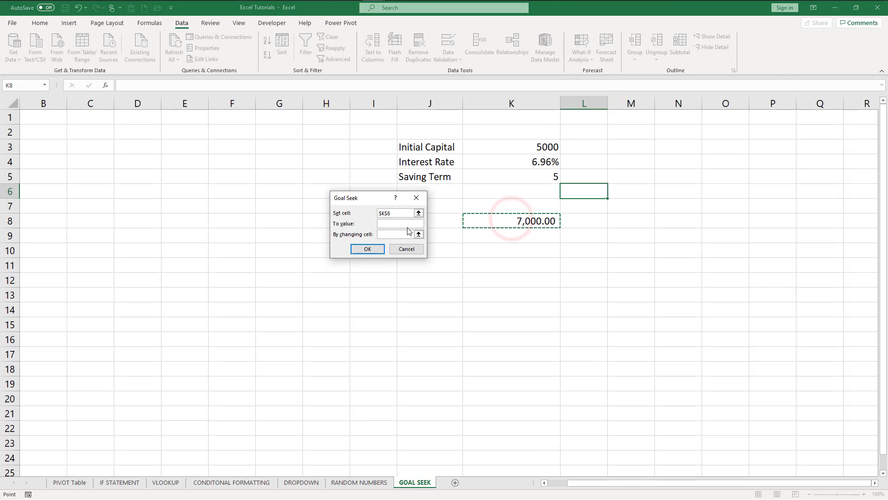
pyautogui.click(407, 223)
pyautogui.write('8000')
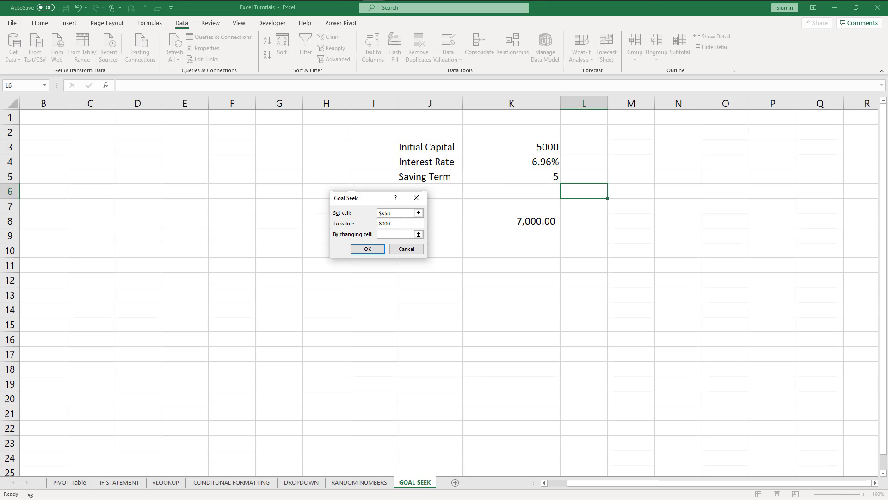
pyautogui.click(403, 233)
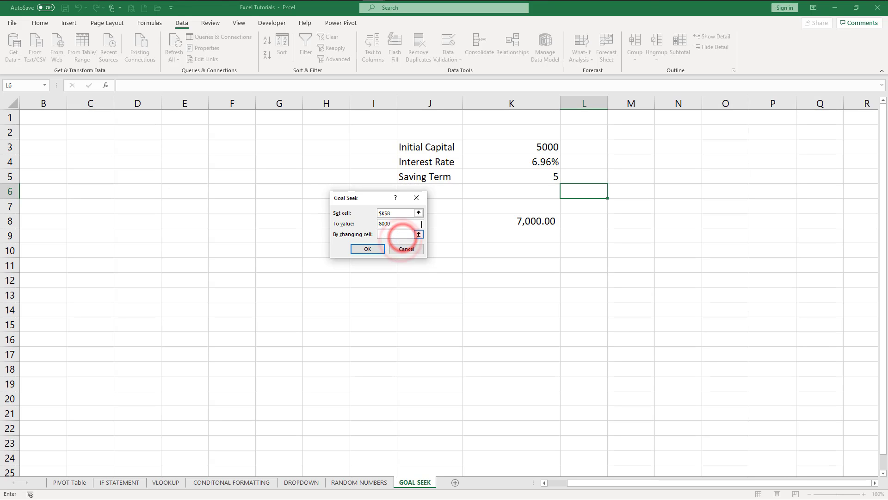
pyautogui.click(534, 148)
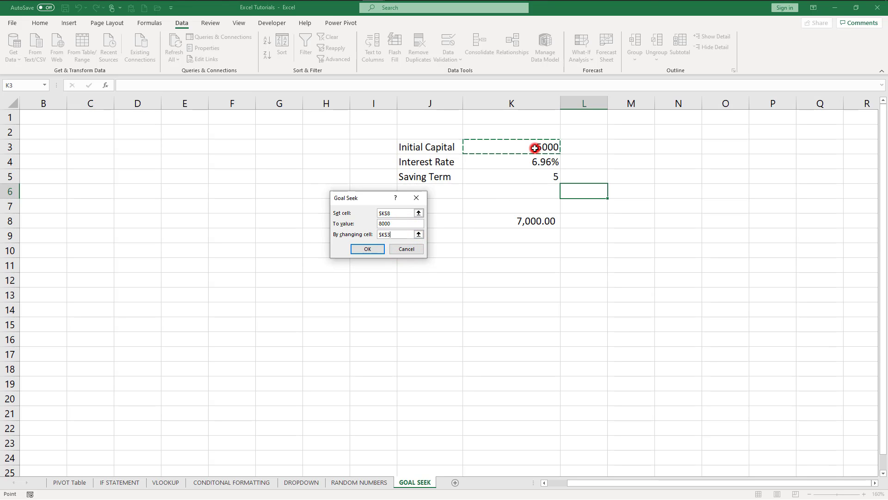
pyautogui.click(380, 248)
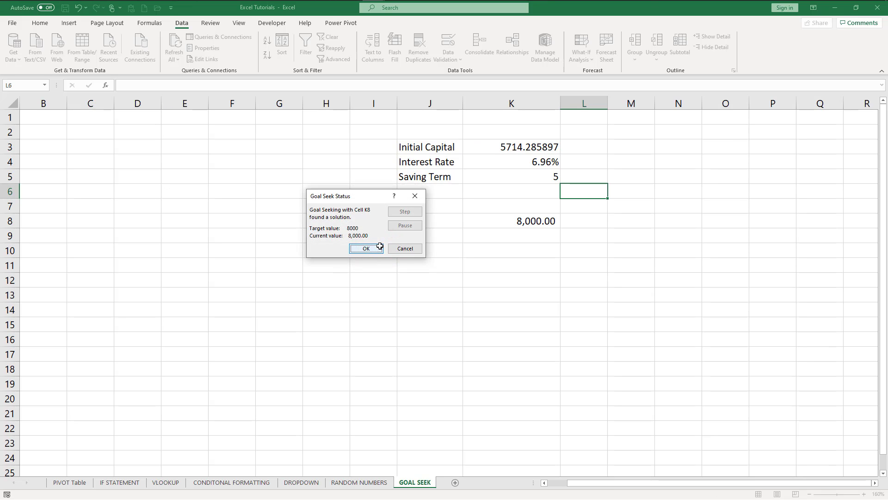
pyautogui.click(366, 248)
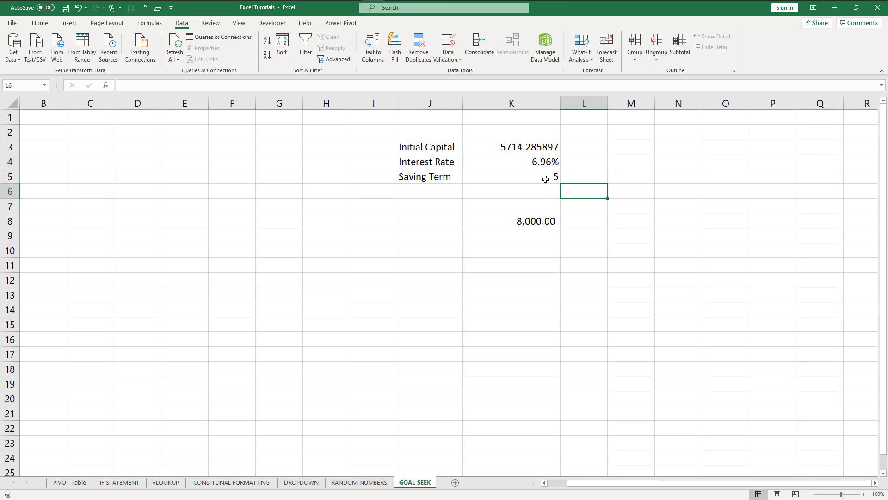
# Step: Reset the interest rate in K4 to 1.5%
pyautogui.click(536, 162)
pyautogui.write('1.5')
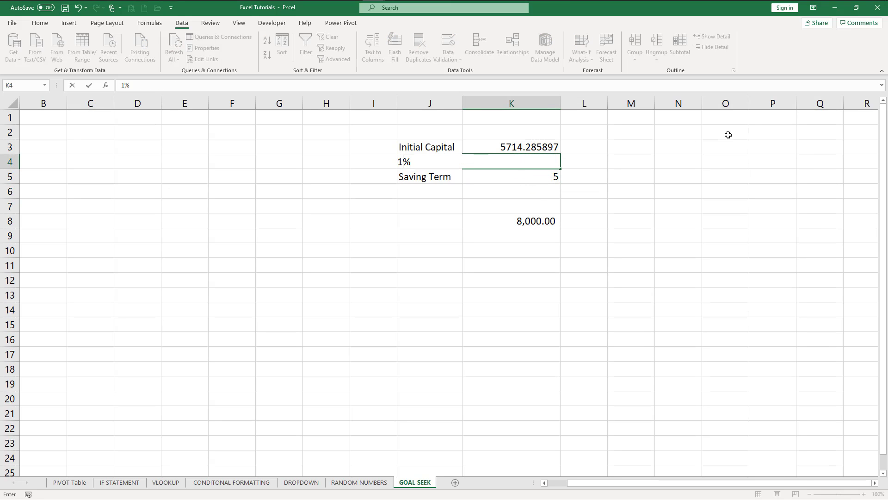
pyautogui.press('Return')
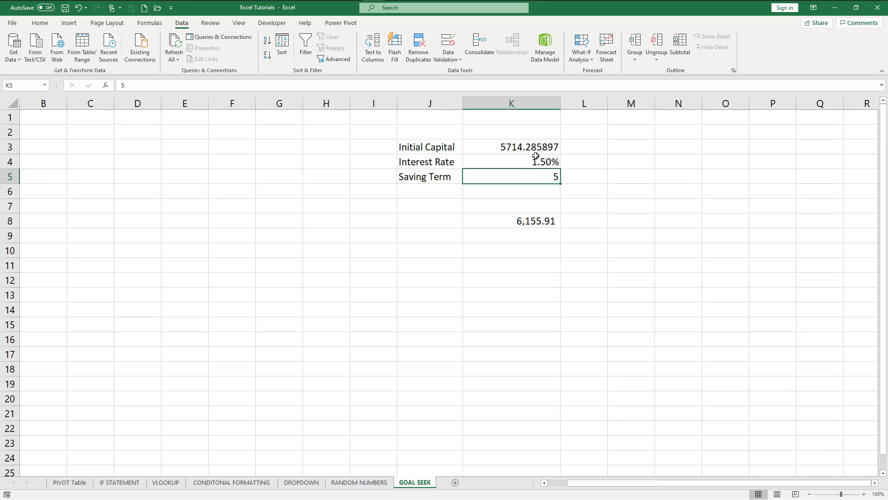
# Step: Run Goal Seek to bring K8 to 7000 by changing the interest rate in K4, and keep the solution
pyautogui.click(584, 59)
pyautogui.click(604, 84)
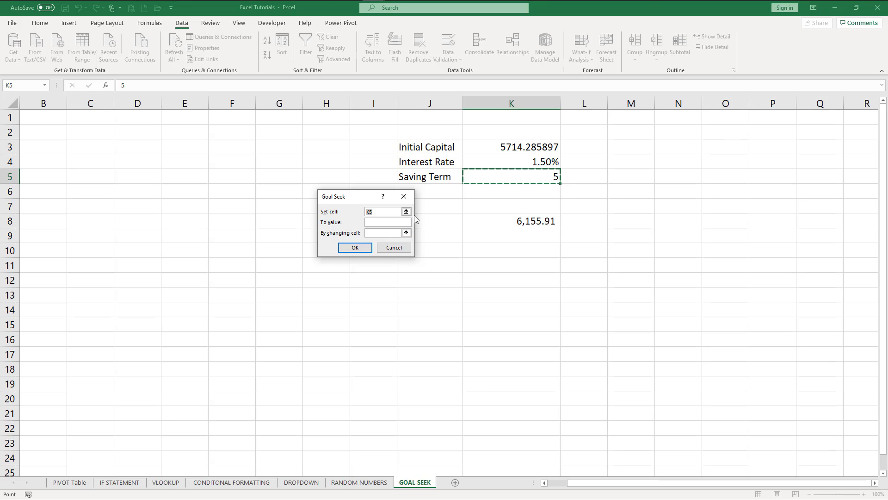
pyautogui.click(516, 221)
pyautogui.click(387, 222)
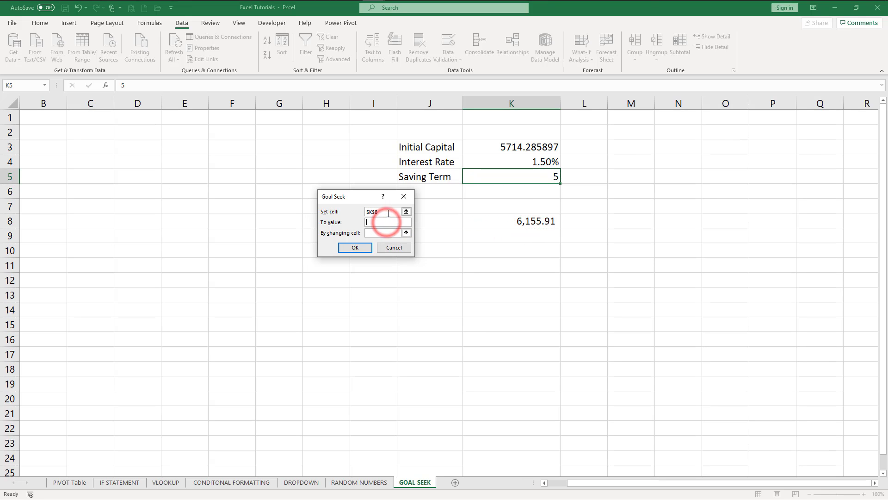
pyautogui.write('7000')
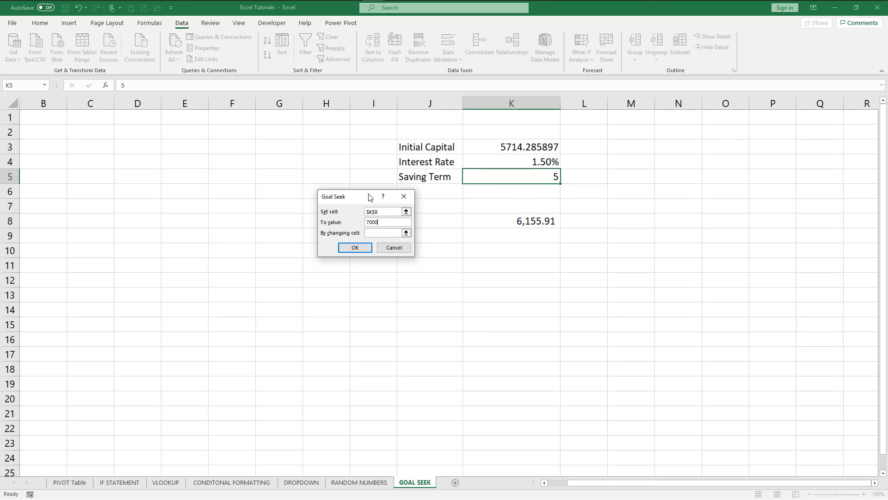
pyautogui.click(393, 232)
pyautogui.click(510, 165)
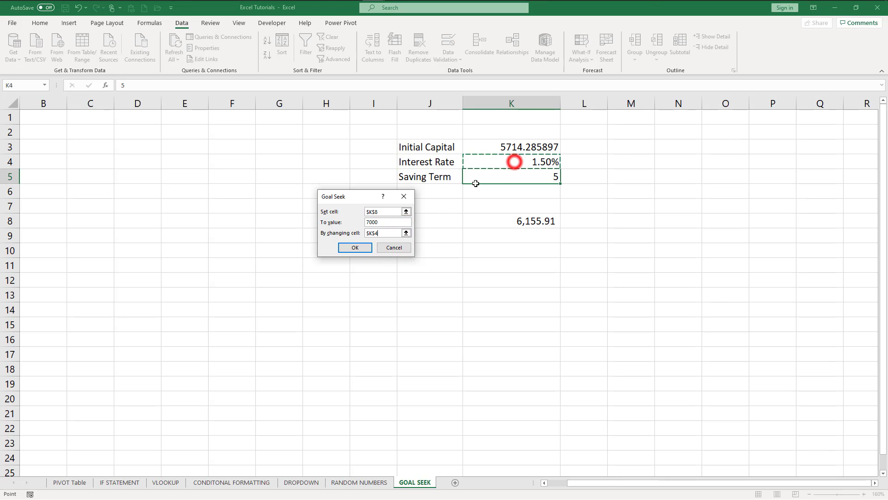
pyautogui.click(367, 248)
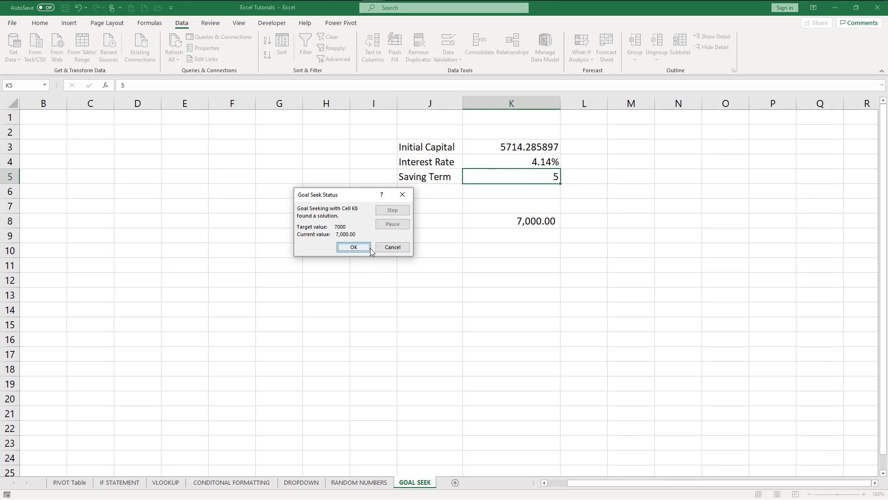
pyautogui.click(353, 247)
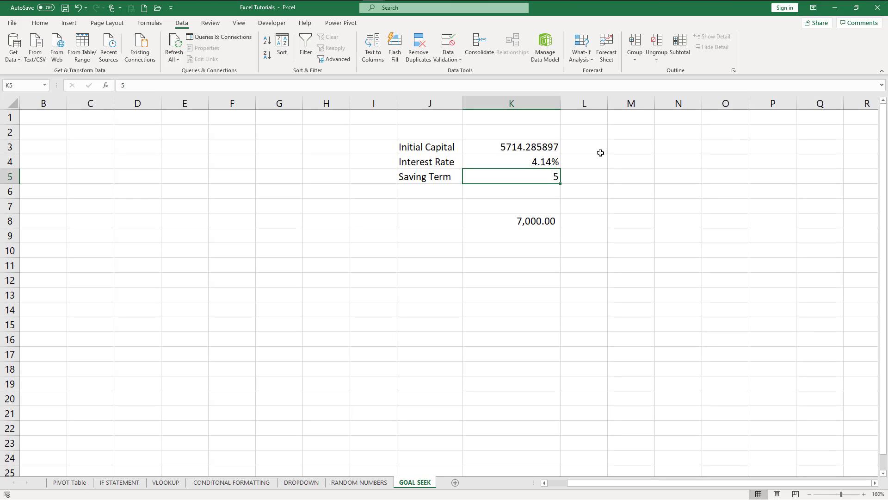
# Step: Apply the comma style to the initial capital in K3 and set it to 5,000
pyautogui.click(546, 145)
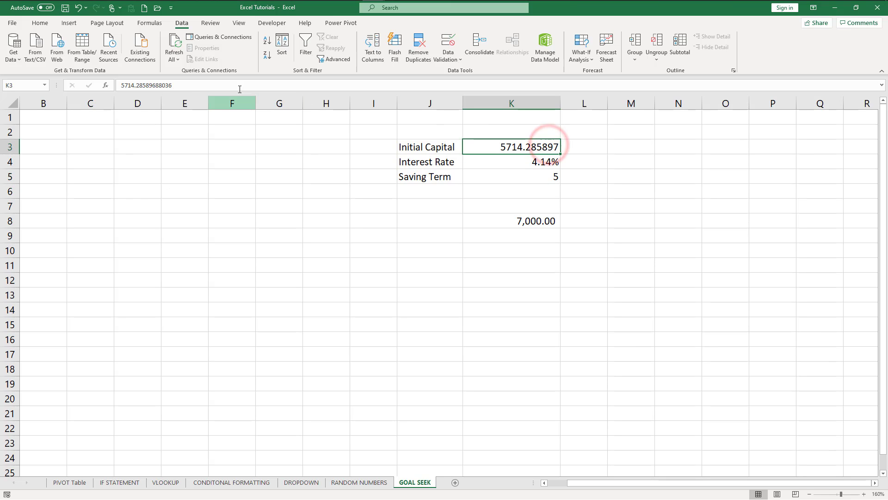
pyautogui.click(43, 24)
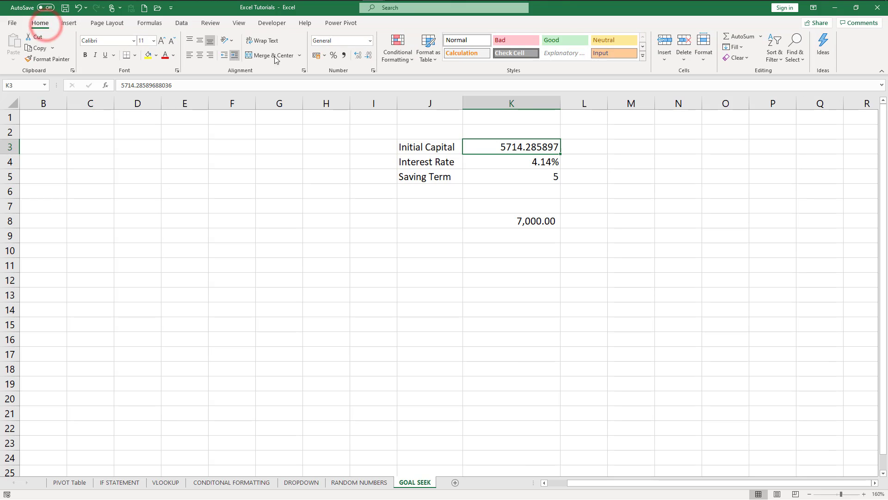
pyautogui.click(343, 54)
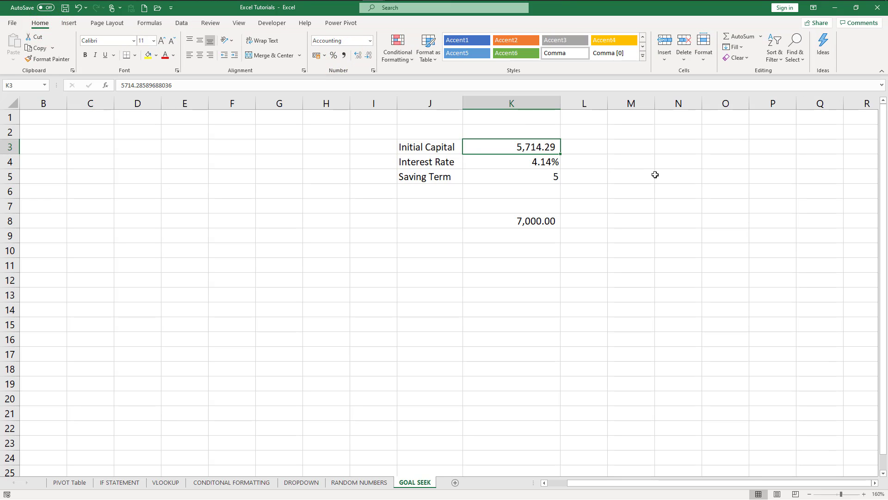
pyautogui.write('5,000')
pyautogui.press('Return')
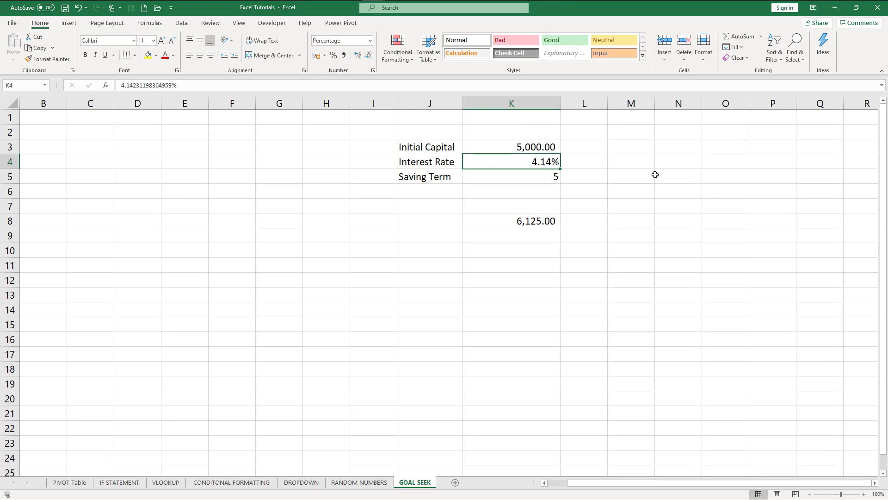
# Step: Set the interest rate in K4 back to 1.5% and select the empty cell J10
pyautogui.write('1.5')
pyautogui.press('Return')
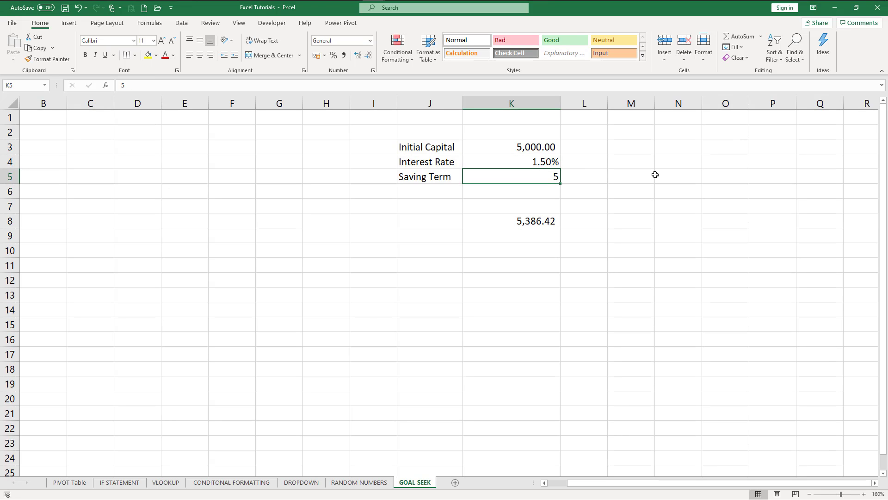
pyautogui.click(428, 221)
pyautogui.click(416, 247)
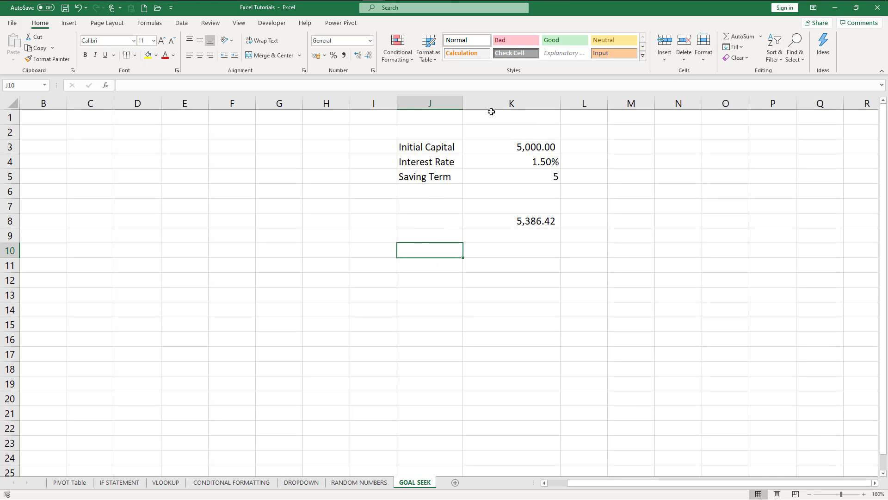
# Step: With 5,000 as initial capital, run Goal Seek to bring K8 to 7000 by changing K4, and accept the solution
pyautogui.click(180, 24)
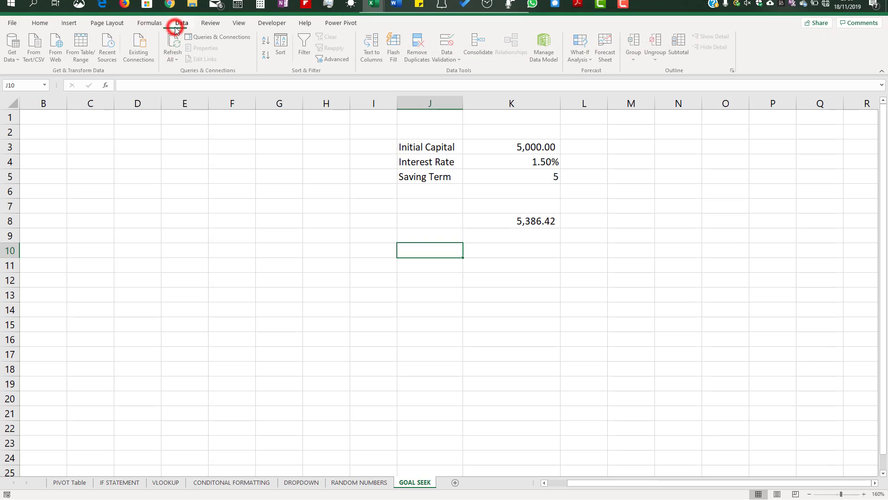
pyautogui.click(589, 60)
pyautogui.click(612, 85)
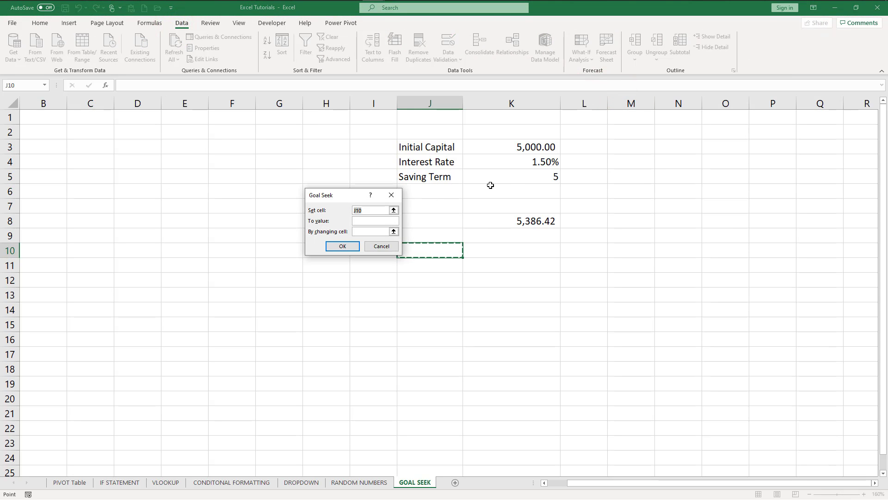
pyautogui.click(527, 221)
pyautogui.click(382, 221)
pyautogui.write('7000')
pyautogui.click(384, 232)
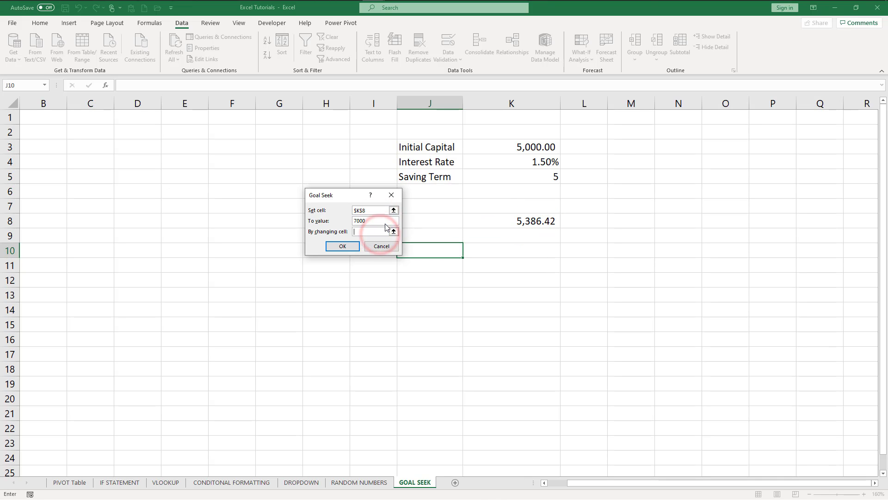
pyautogui.click(518, 163)
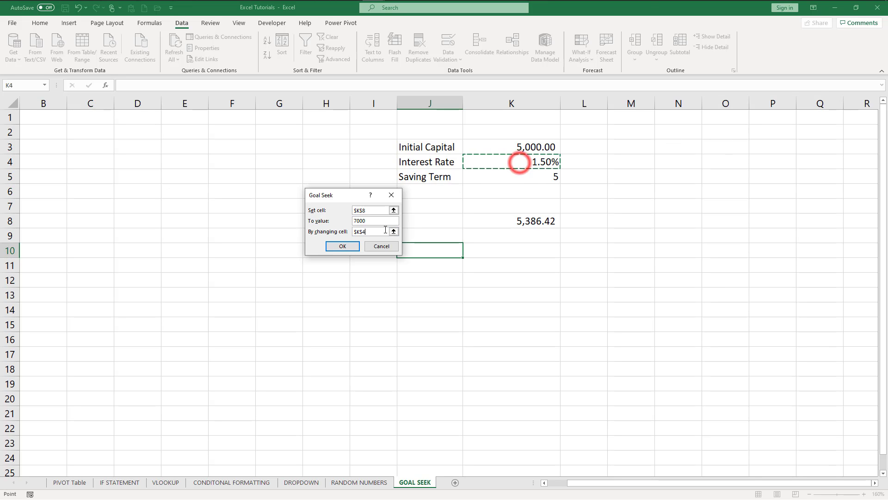
pyautogui.click(342, 246)
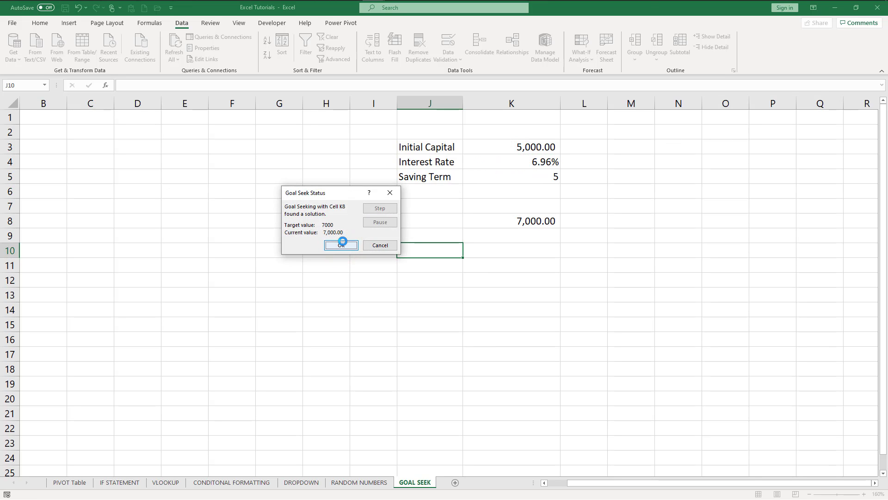
pyautogui.click(342, 245)
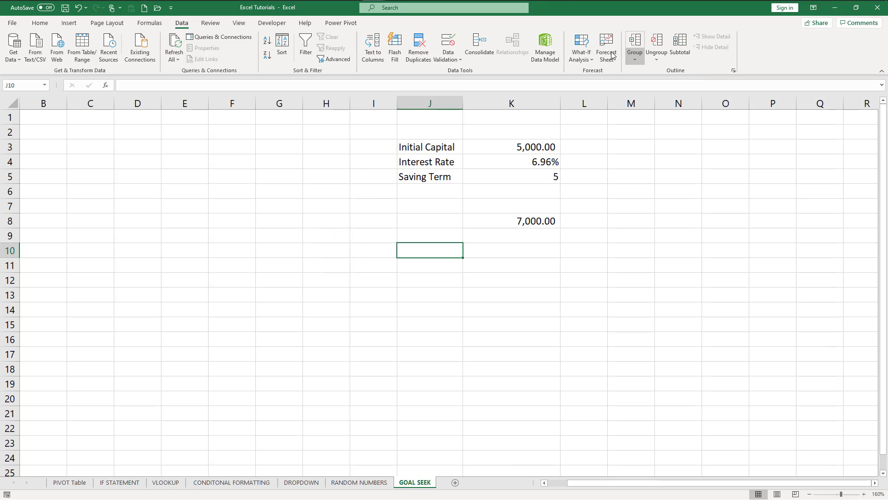
# Step: Run Goal Seek to bring K8 to 8000 by changing the interest rate in K4, and keep the solution
pyautogui.click(590, 60)
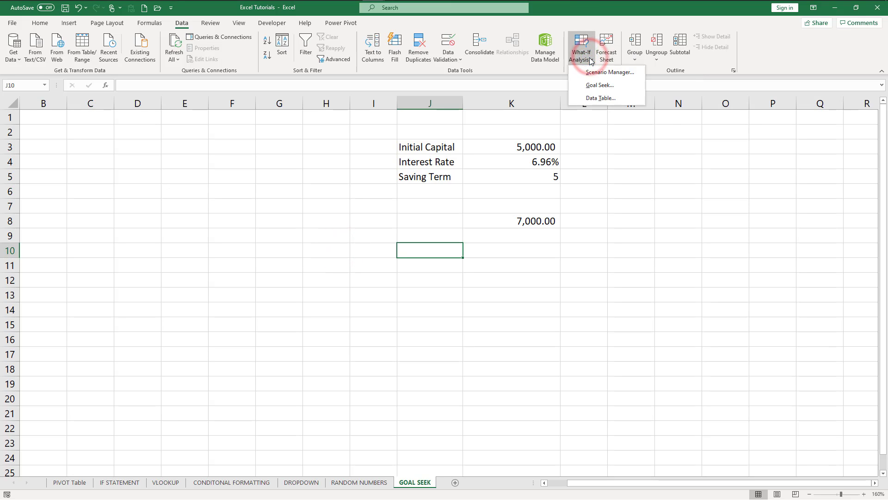
pyautogui.click(591, 60)
pyautogui.click(591, 60)
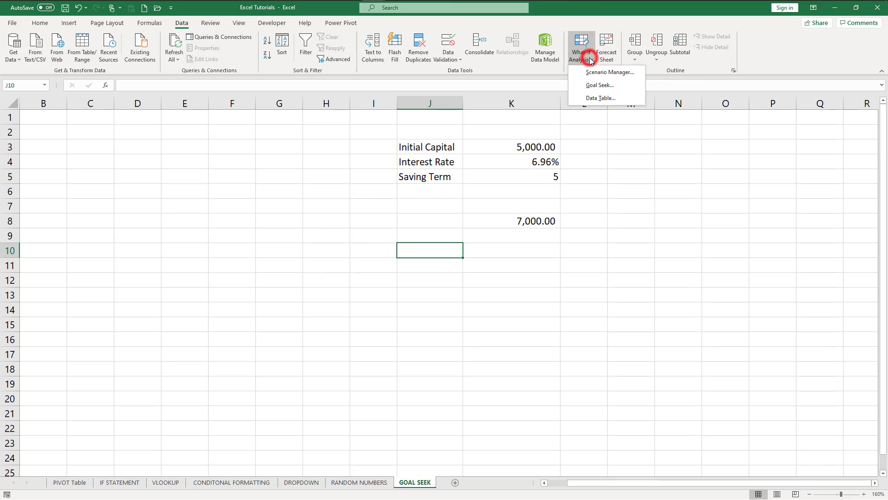
pyautogui.click(594, 83)
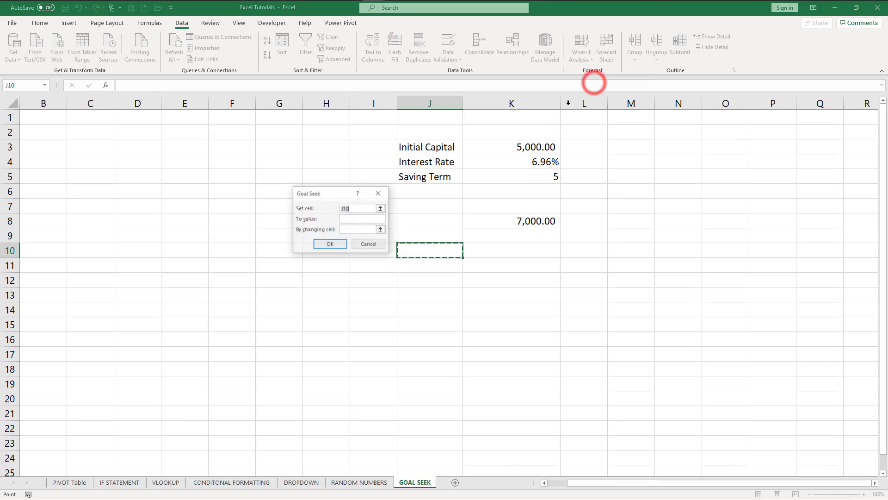
pyautogui.click(521, 221)
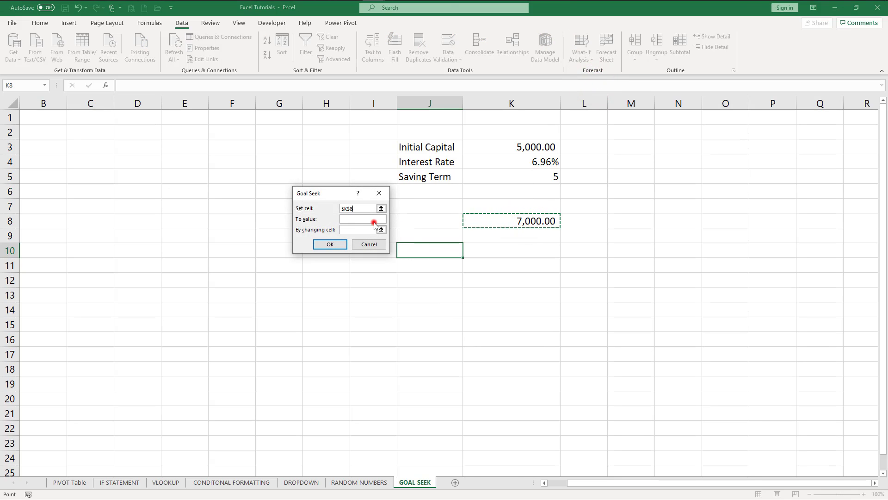
pyautogui.click(377, 219)
pyautogui.write('8000')
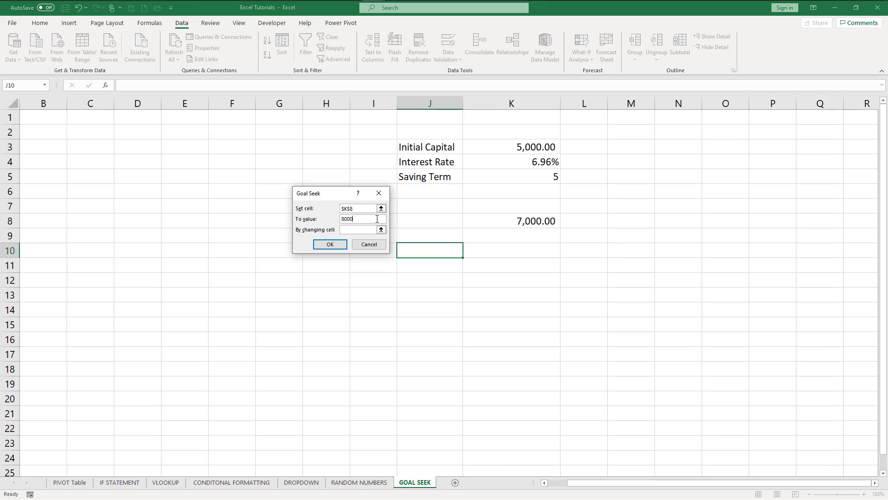
pyautogui.press('Tab')
pyautogui.click(508, 165)
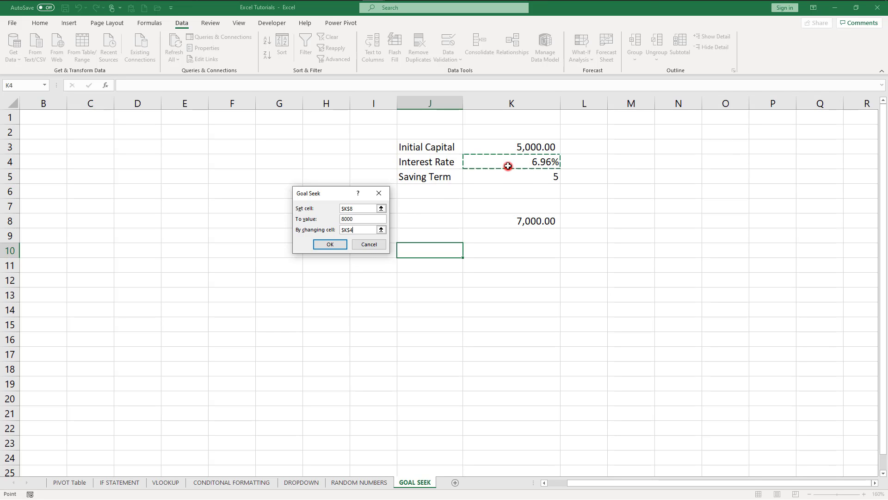
pyautogui.click(342, 244)
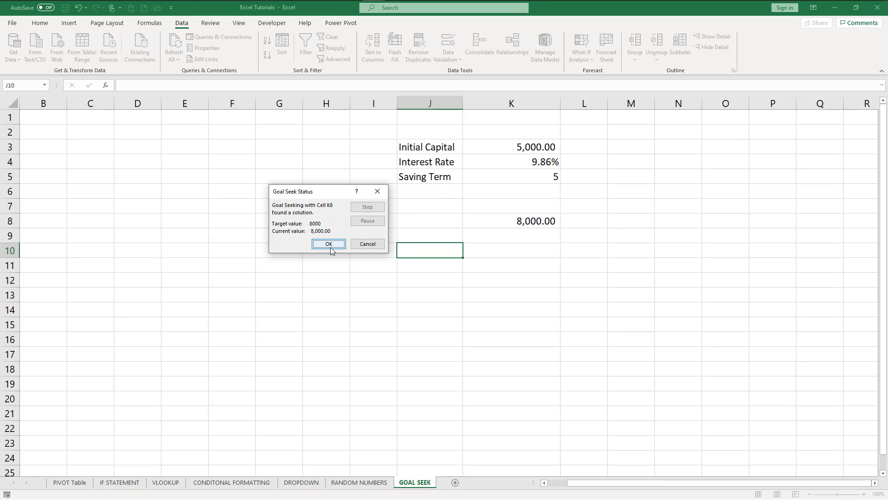
pyautogui.click(330, 242)
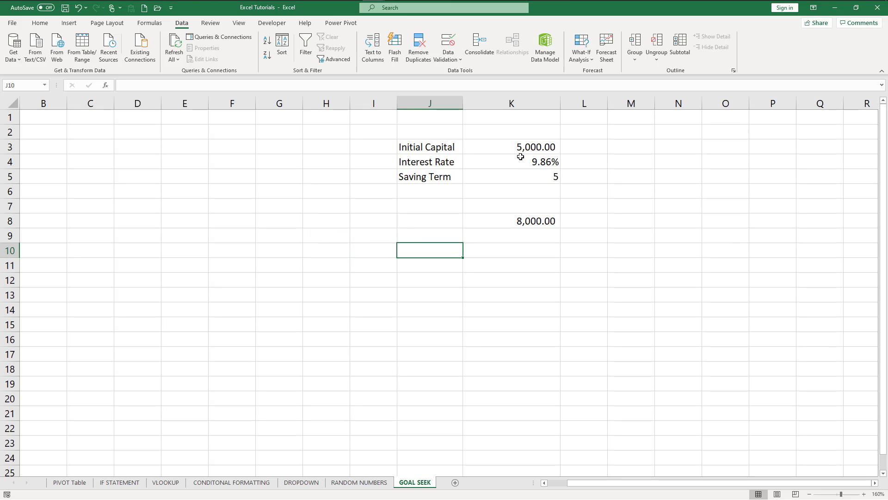
pyautogui.click(584, 55)
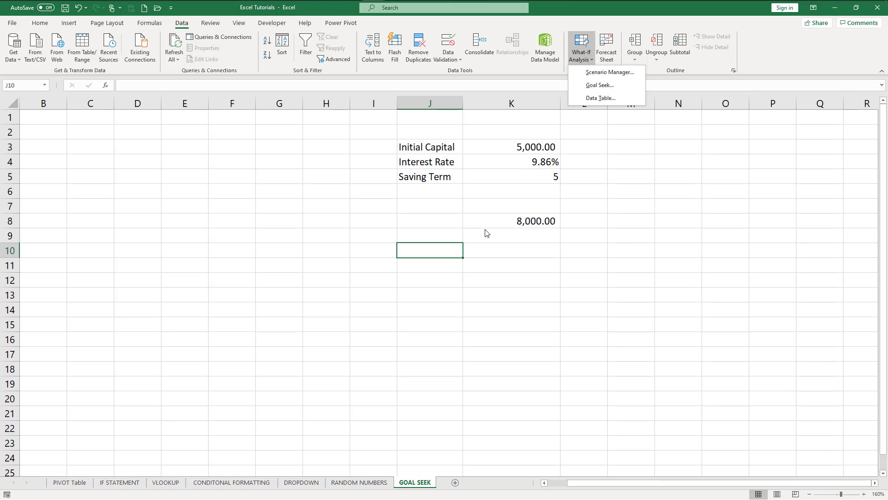
pyautogui.click(510, 268)
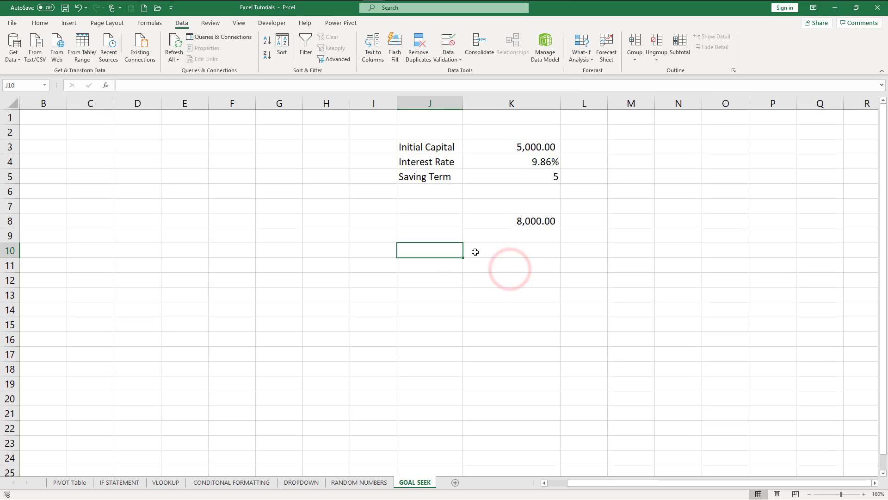
# Step: Start recording a macro named test1, stored in This Workbook
pyautogui.click(241, 23)
pyautogui.click(479, 51)
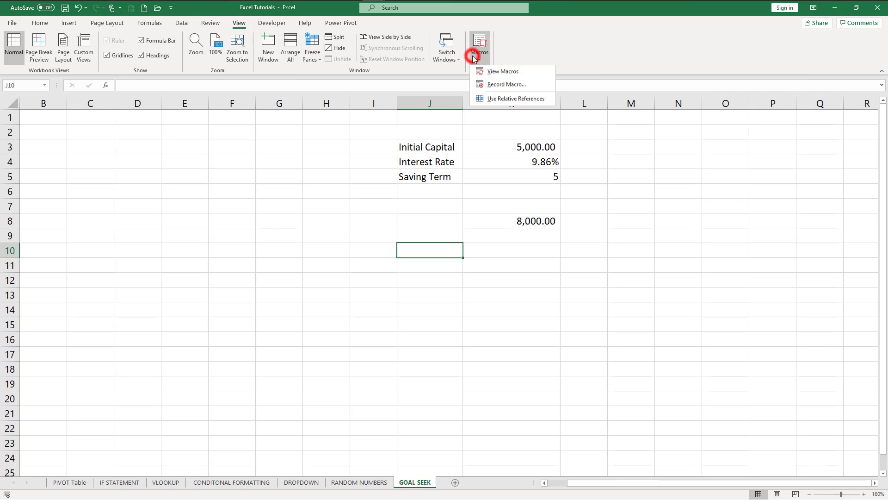
pyautogui.click(501, 84)
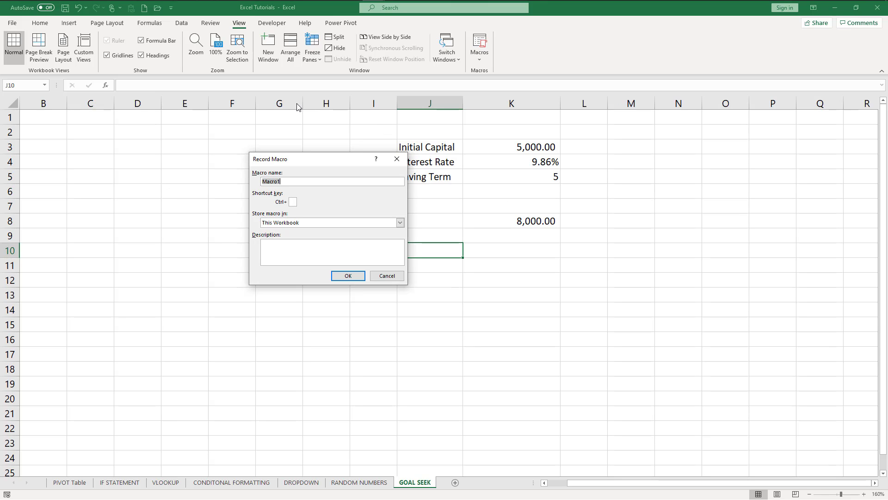
pyautogui.write('test1')
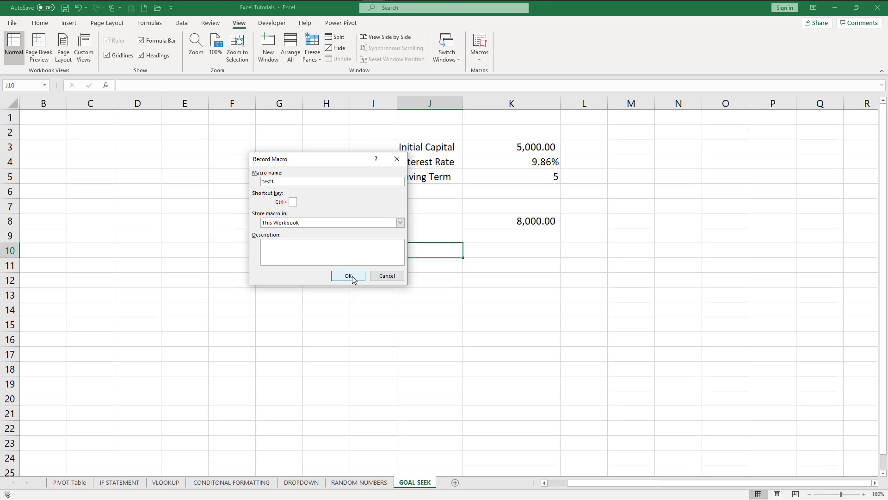
pyautogui.click(348, 276)
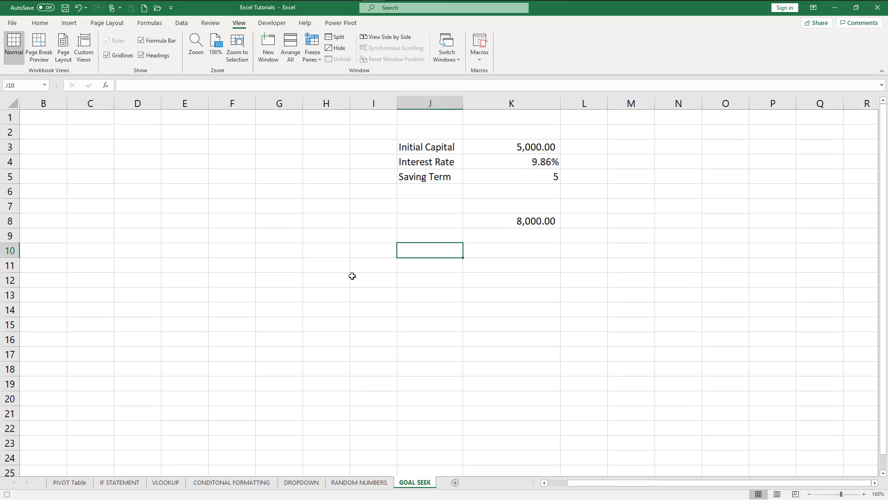
# Step: While recording, run Goal Seek to bring K8 to 7000 by changing K4, accept the solution, and stop the macro recording
pyautogui.click(189, 26)
pyautogui.click(579, 57)
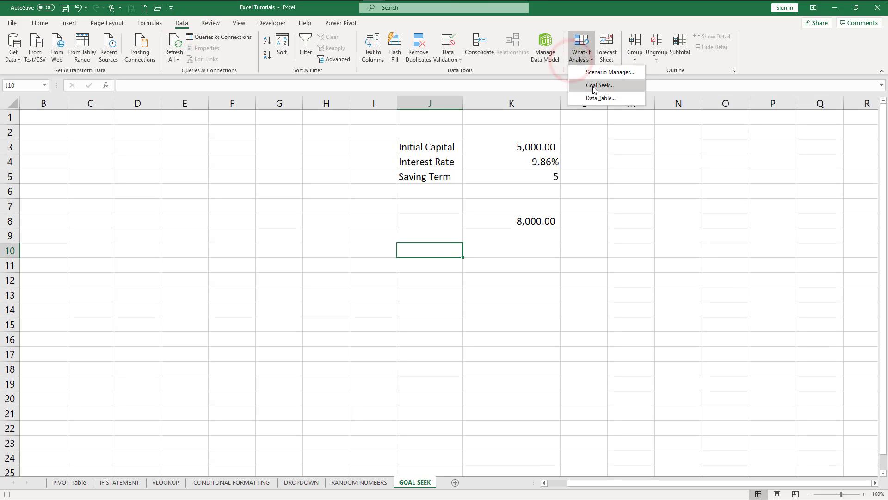
pyautogui.click(594, 87)
pyautogui.click(535, 218)
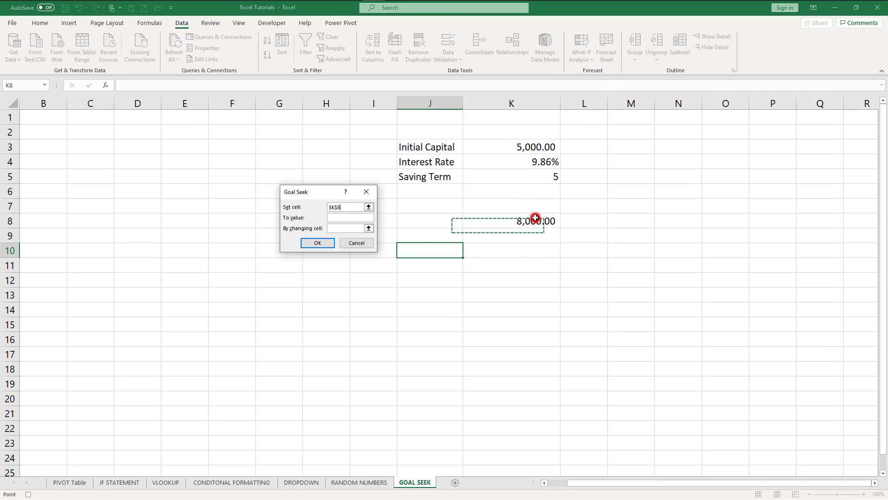
pyautogui.click(360, 217)
pyautogui.write('70')
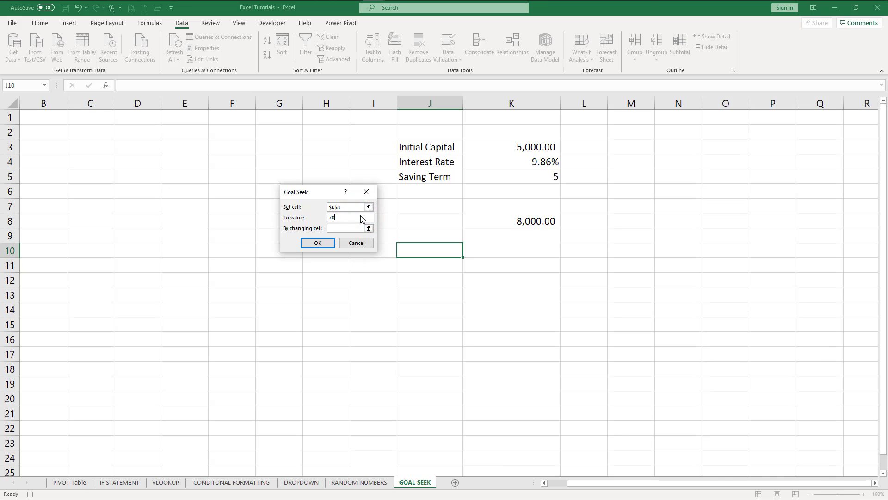
pyautogui.write('00')
pyautogui.click(352, 228)
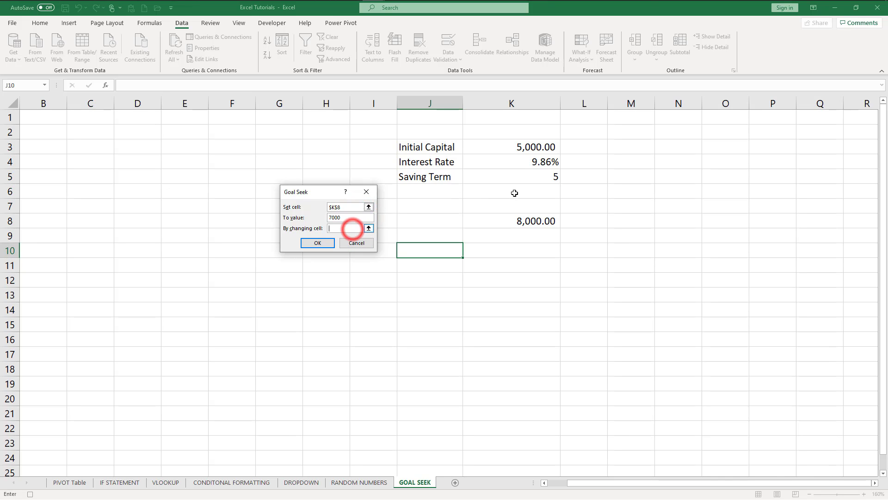
pyautogui.click(521, 162)
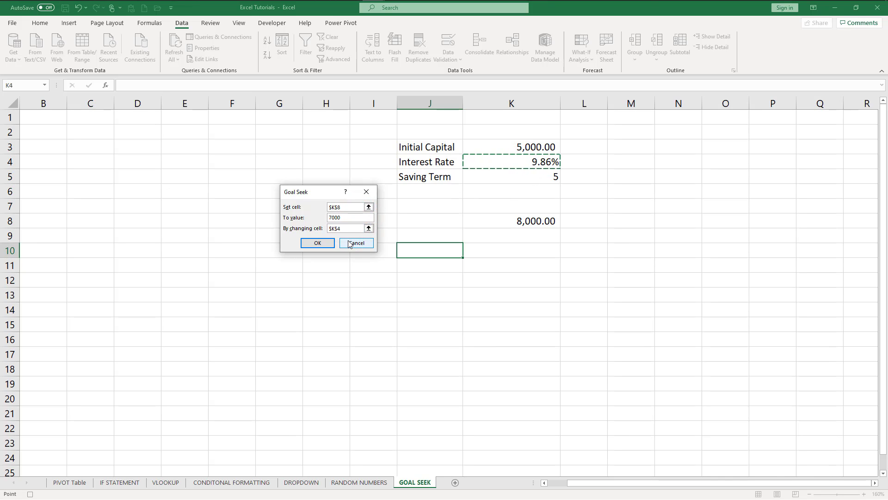
pyautogui.click(318, 245)
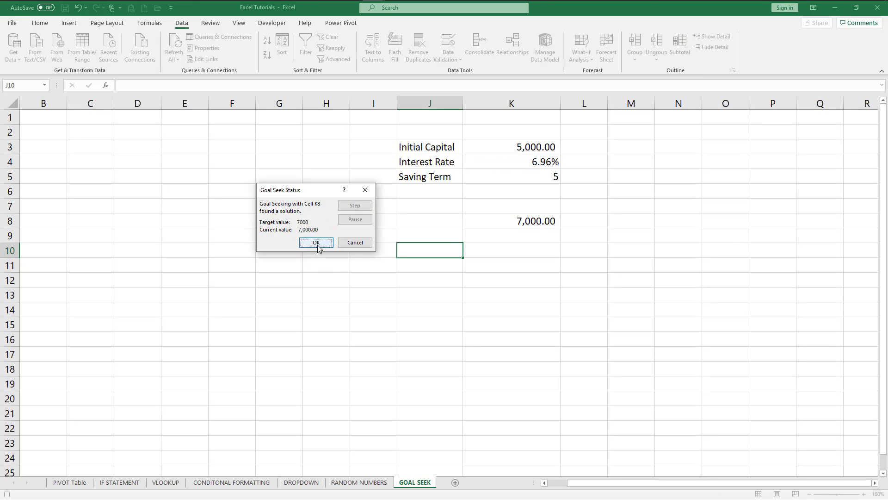
pyautogui.click(317, 245)
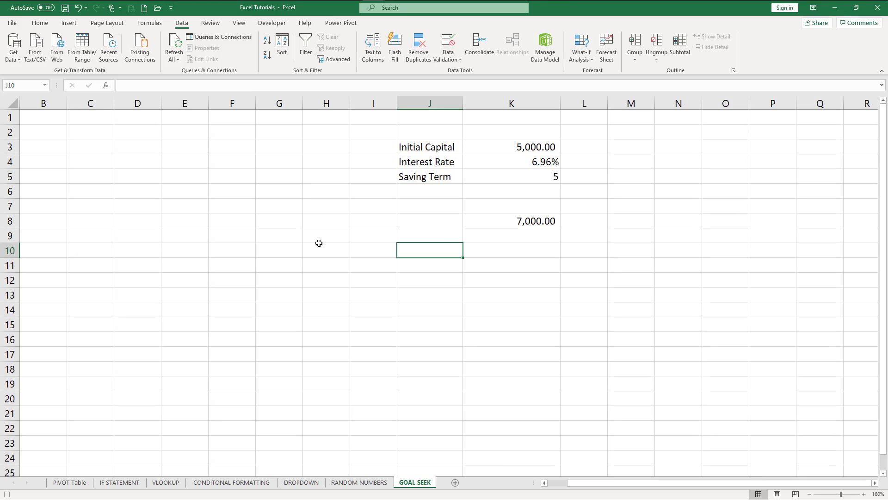
pyautogui.click(6, 495)
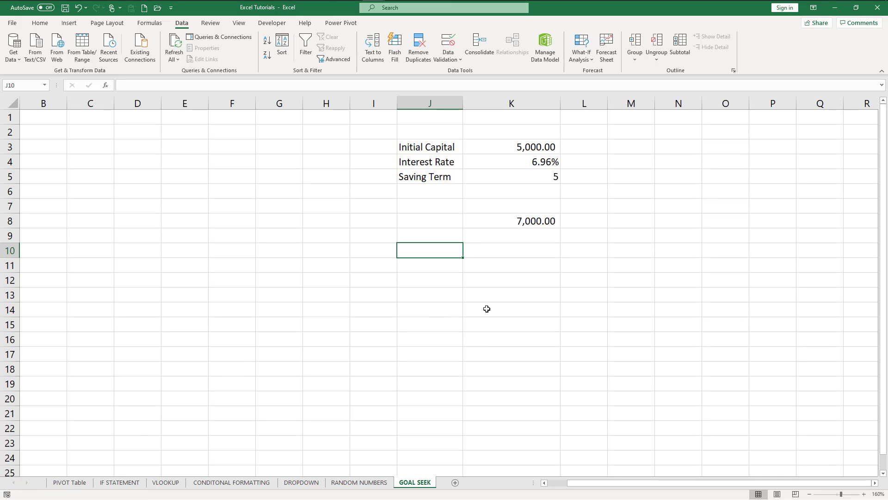
# Step: Step into the test1 macro to open its code and examine the recorded Goal Seek lines
pyautogui.click(239, 23)
pyautogui.click(479, 59)
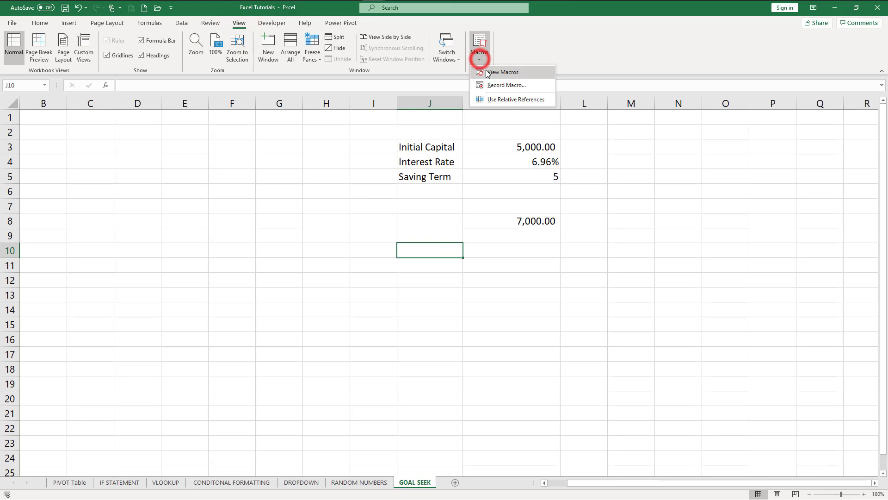
pyautogui.click(487, 73)
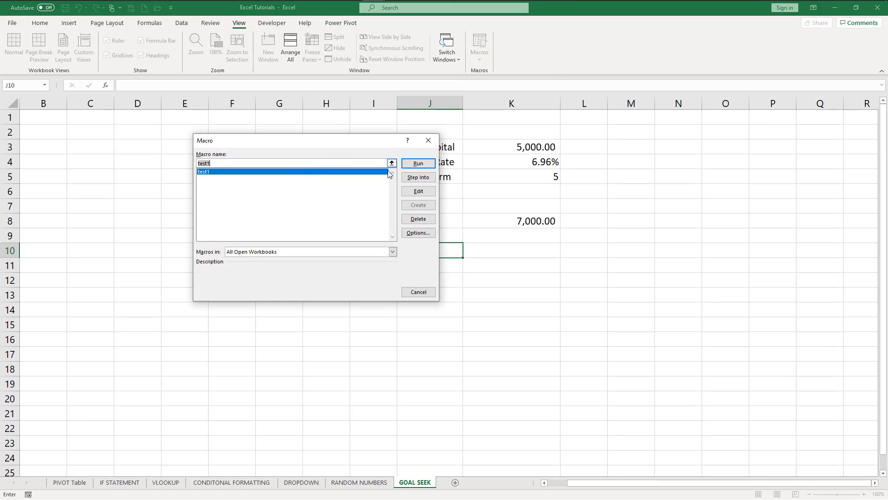
pyautogui.click(405, 178)
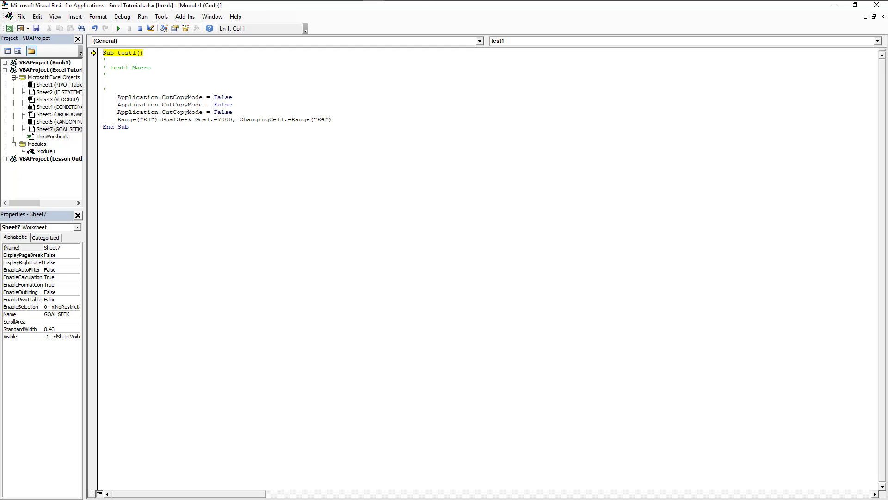
pyautogui.moveTo(113, 97); pyautogui.dragTo(353, 117)
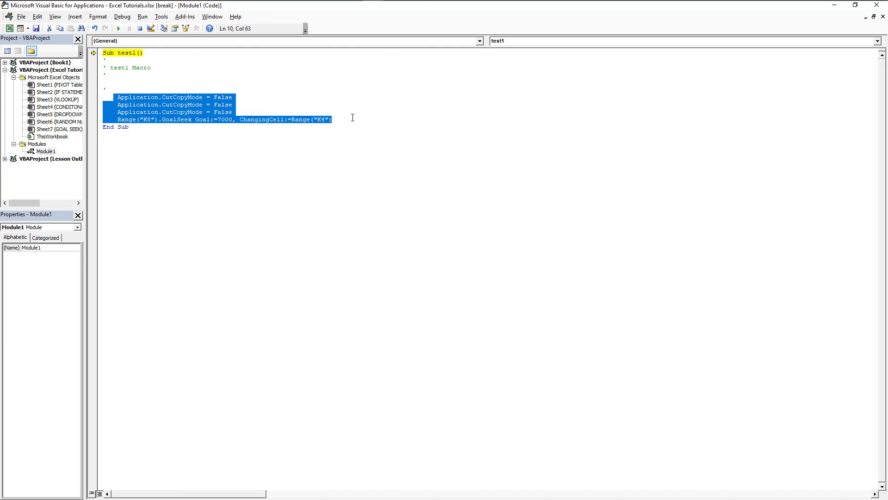
pyautogui.click(297, 165)
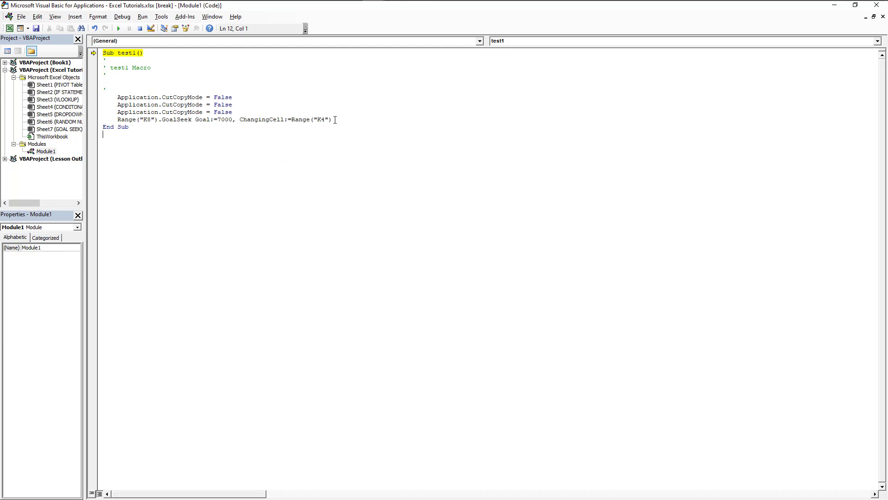
pyautogui.moveTo(354, 126); pyautogui.dragTo(113, 119)
pyautogui.click(257, 178)
# Step: Delete the three Application.CutCopyMode = False lines from the test1 macro and place the cursor after the Goal value
pyautogui.moveTo(249, 111); pyautogui.dragTo(115, 98)
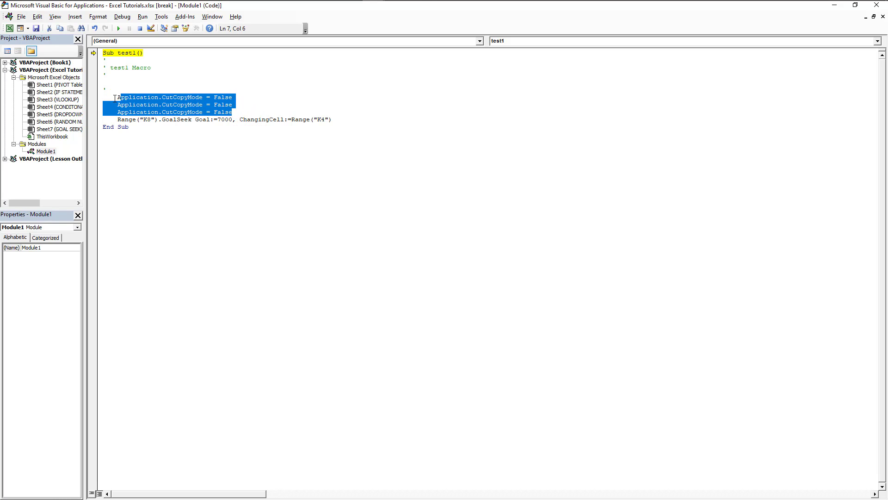
pyautogui.press('Delete')
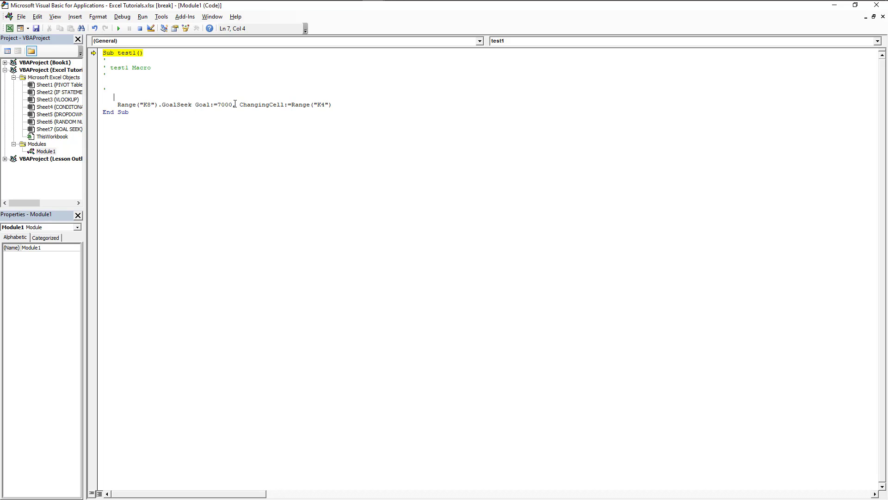
pyautogui.click(233, 105)
# Step: Return to the GOAL SEEK worksheet and add the label Goal in J6 with the value 9000 in K6
pyautogui.moveTo(396, 5)
pyautogui.click(835, 8)
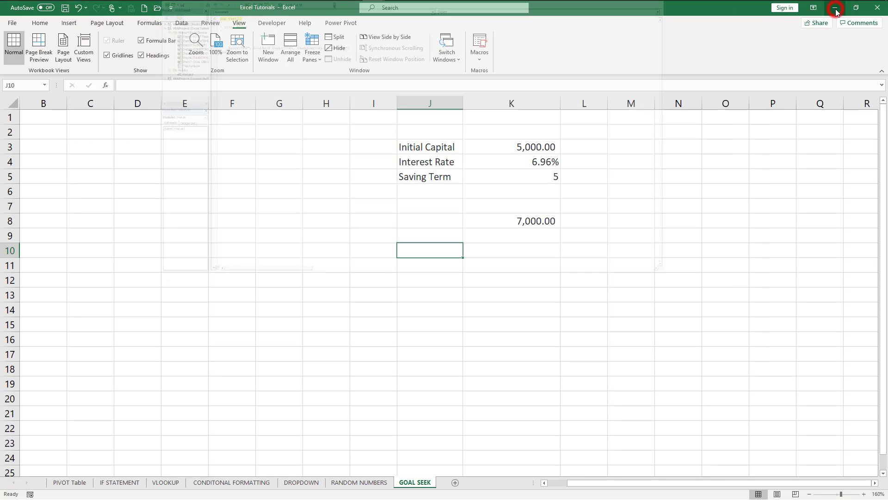
pyautogui.click(450, 198)
pyautogui.write('Goal')
pyautogui.press('Tab')
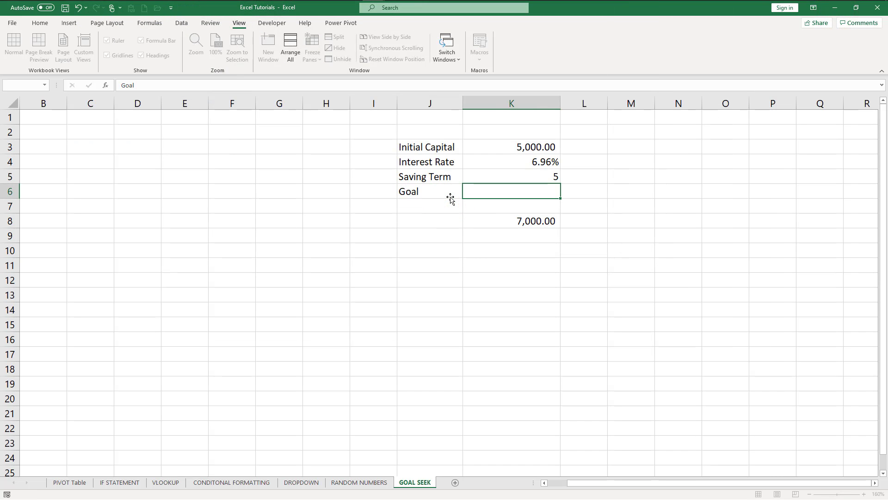
pyautogui.write('9000')
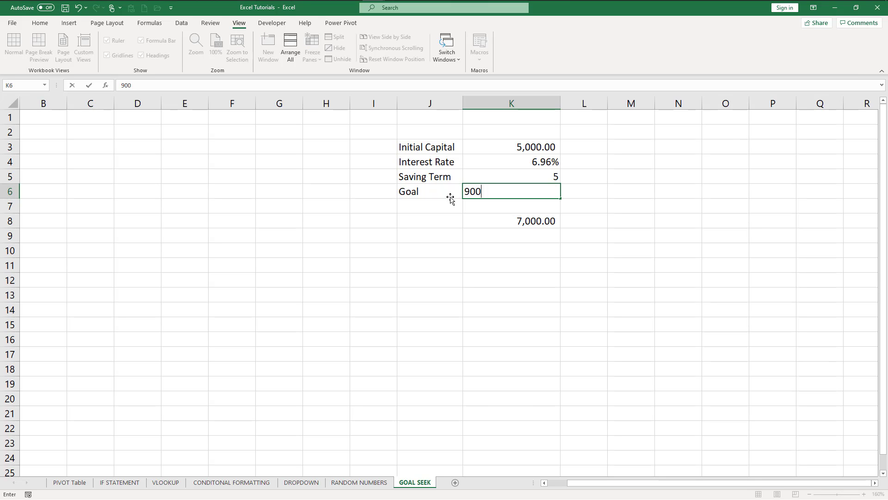
pyautogui.press('Return')
pyautogui.click(499, 187)
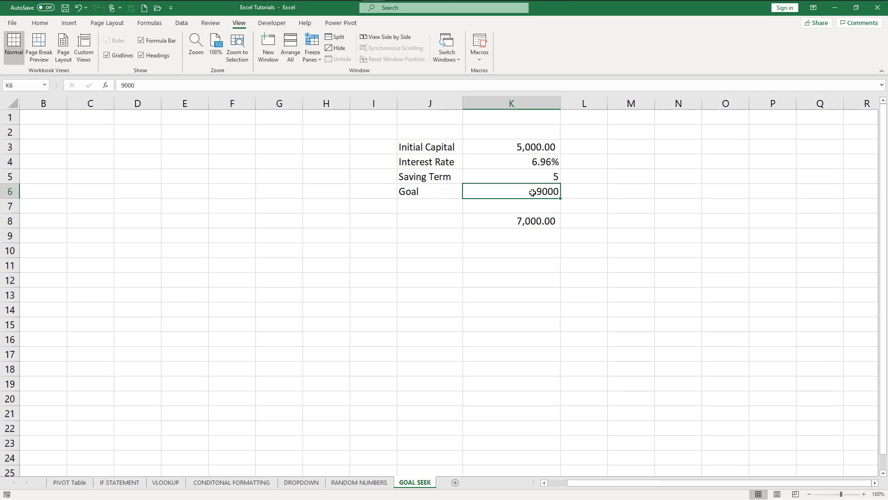
pyautogui.click(524, 193)
# Step: Replace the fixed Goal value in the test1 macro with Range("K6"), then close the code editor, stopping the debugger
pyautogui.hotkey('alt', 'Tab')
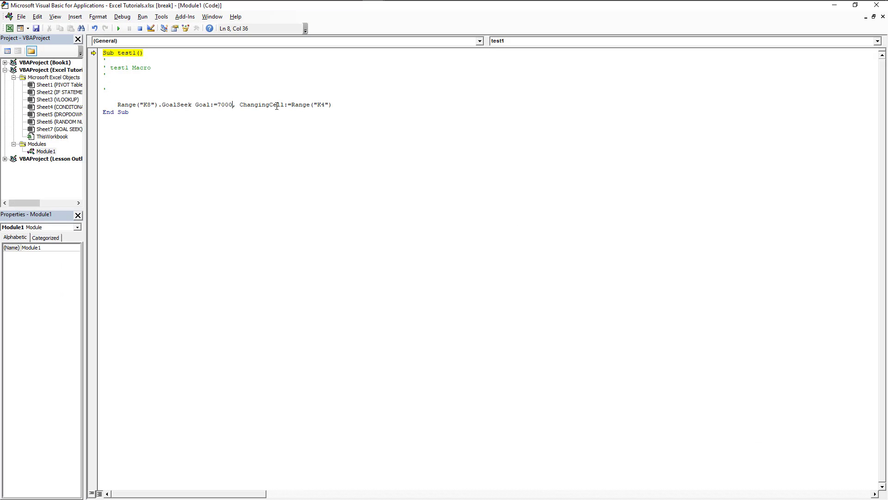
pyautogui.press('BackSpace')
pyautogui.press('BackSpace')
pyautogui.press('BackSpace')
pyautogui.press('BackSpace')
pyautogui.write('Range("K')
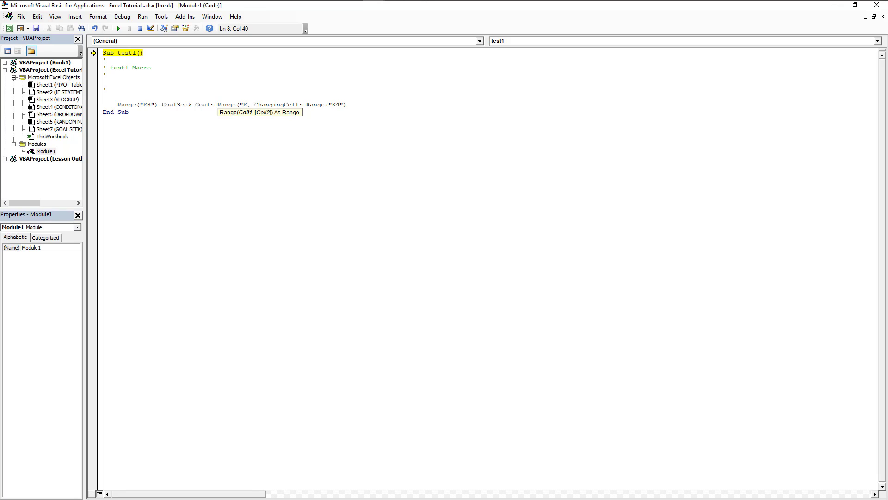
pyautogui.write('^')
pyautogui.press('BackSpace')
pyautogui.write('6")')
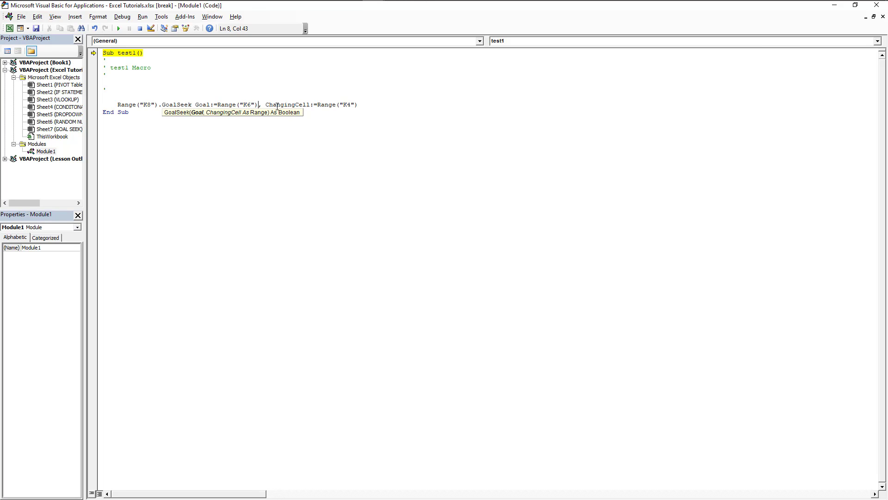
pyautogui.hotkey('alt', 'F11')
pyautogui.hotkey('alt', 'F11')
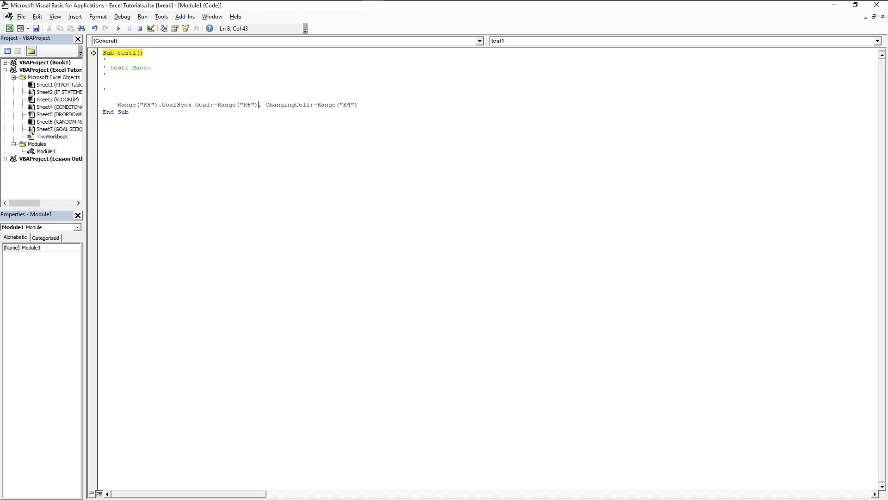
pyautogui.click(883, 11)
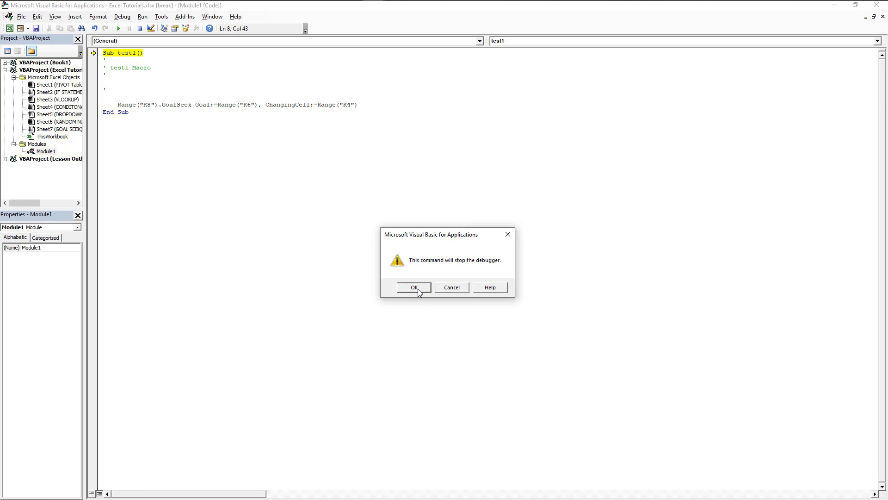
pyautogui.click(415, 287)
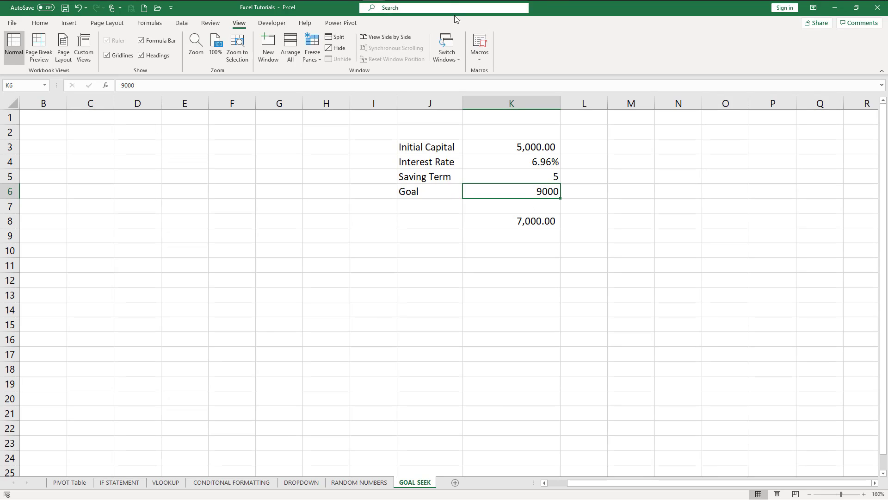
# Step: Run the test1 macro on the worksheet with the macro window moved clear of the savings data
pyautogui.click(479, 46)
pyautogui.click(495, 72)
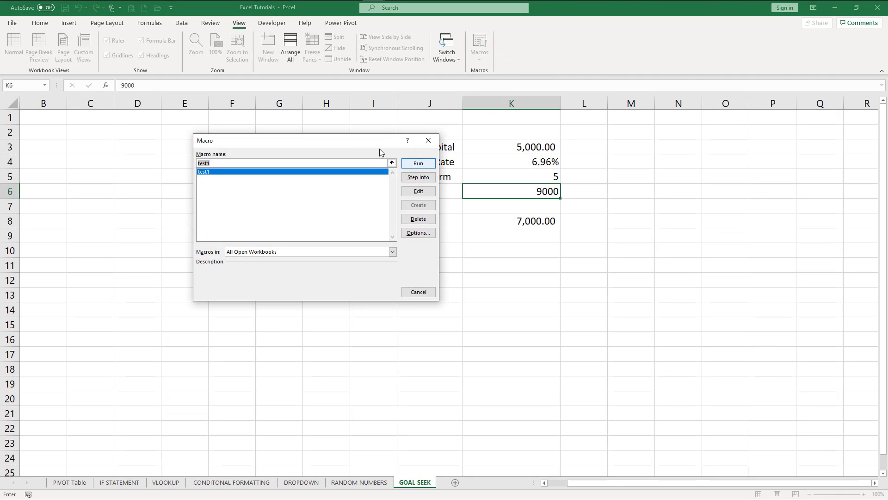
pyautogui.moveTo(380, 142); pyautogui.dragTo(276, 138)
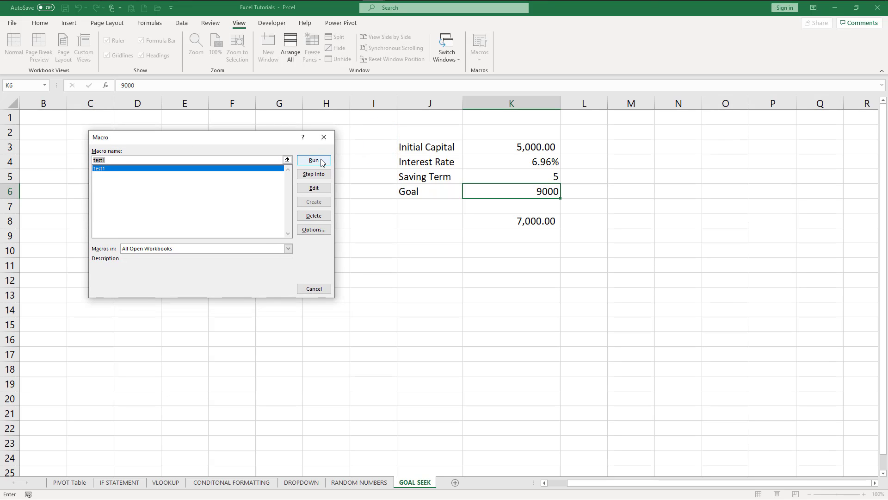
pyautogui.click(314, 160)
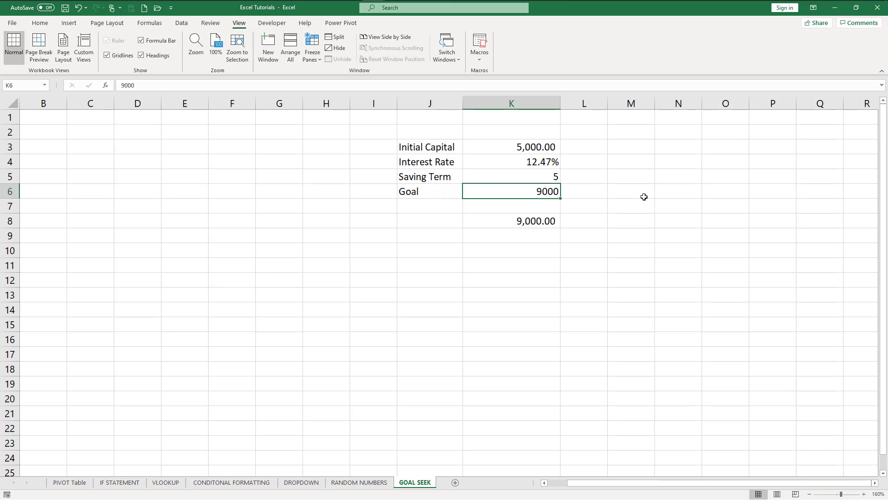
# Step: Set the goal in K6 to 15000 and run the test1 macro for this target
pyautogui.write('15000')
pyautogui.press('Return')
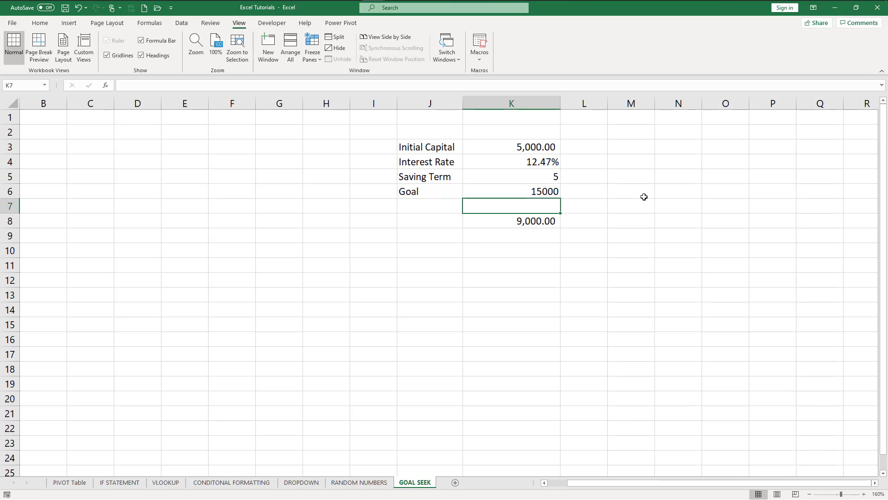
pyautogui.click(545, 220)
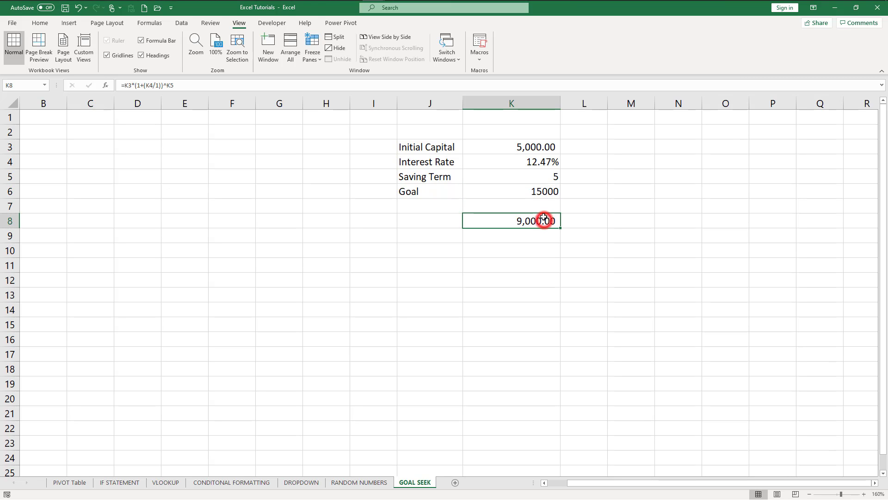
pyautogui.click(542, 147)
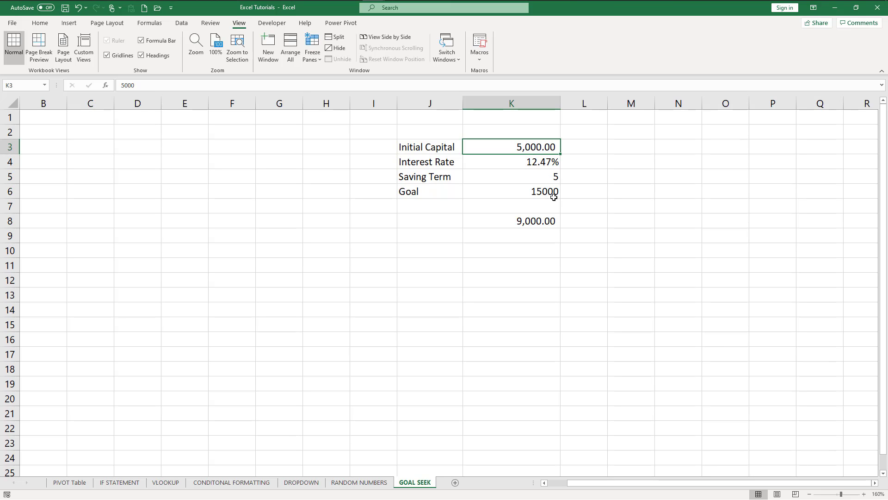
pyautogui.click(479, 60)
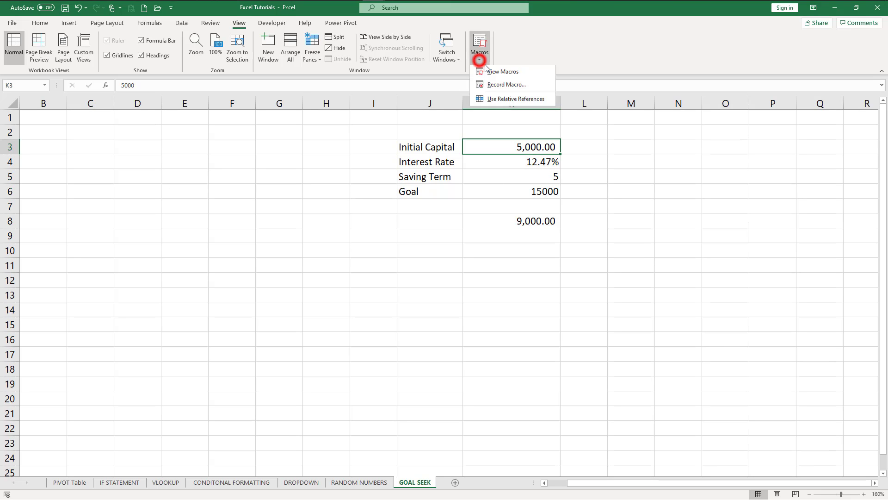
pyautogui.click(489, 71)
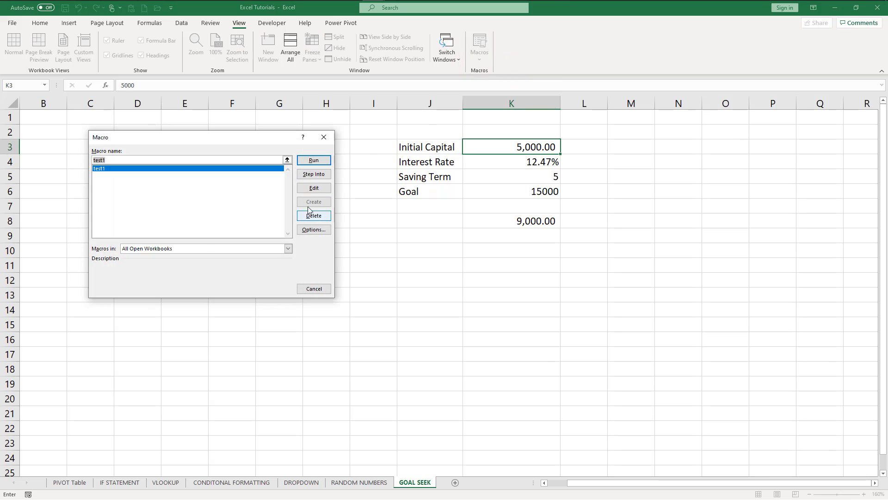
pyautogui.click(320, 160)
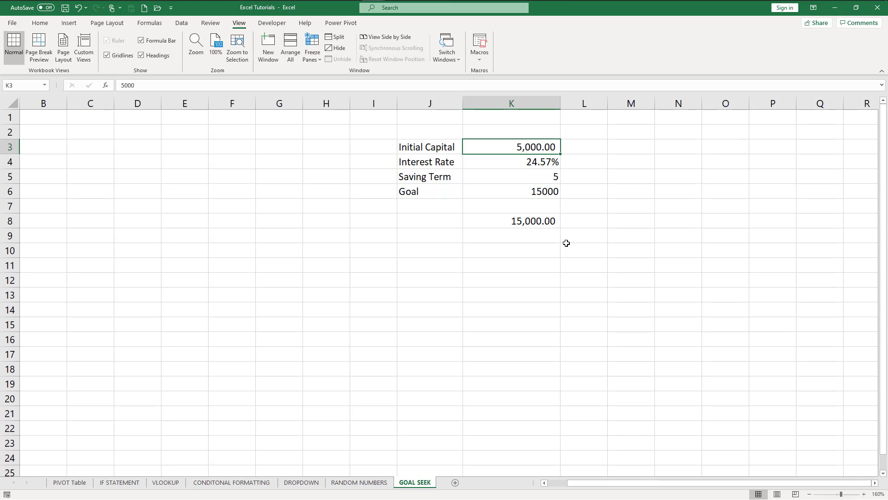
# Step: Draw a rectangle shape about 3.8 cm wide and 1.55 cm high below the savings result in K8
pyautogui.click(67, 23)
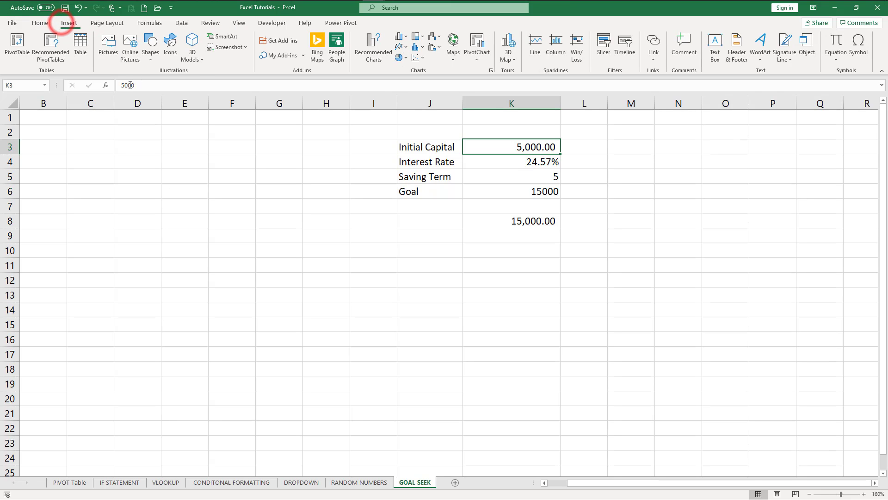
pyautogui.click(149, 61)
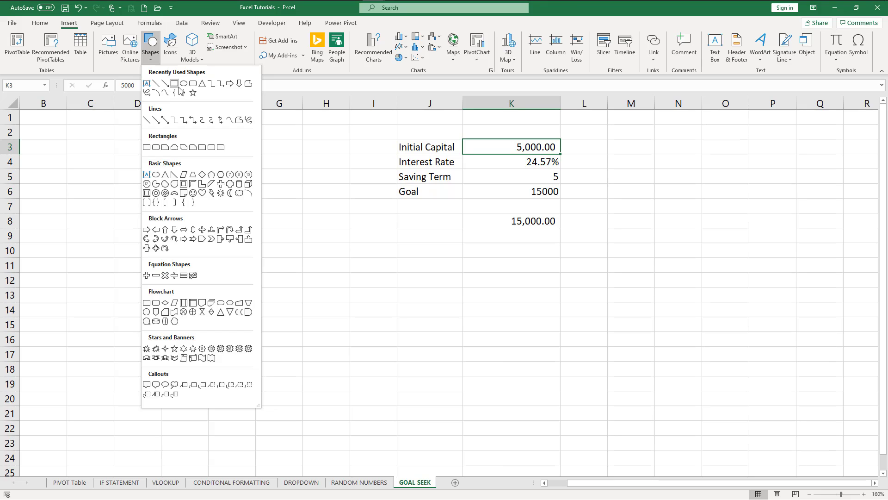
pyautogui.click(176, 85)
pyautogui.moveTo(468, 237); pyautogui.dragTo(575, 279)
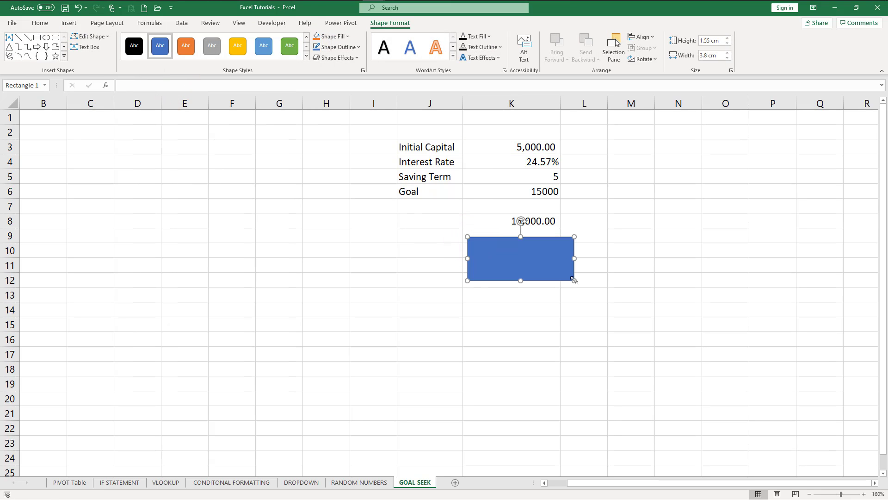
# Step: Give the rectangle an outer shadow offset toward the bottom
pyautogui.click(355, 58)
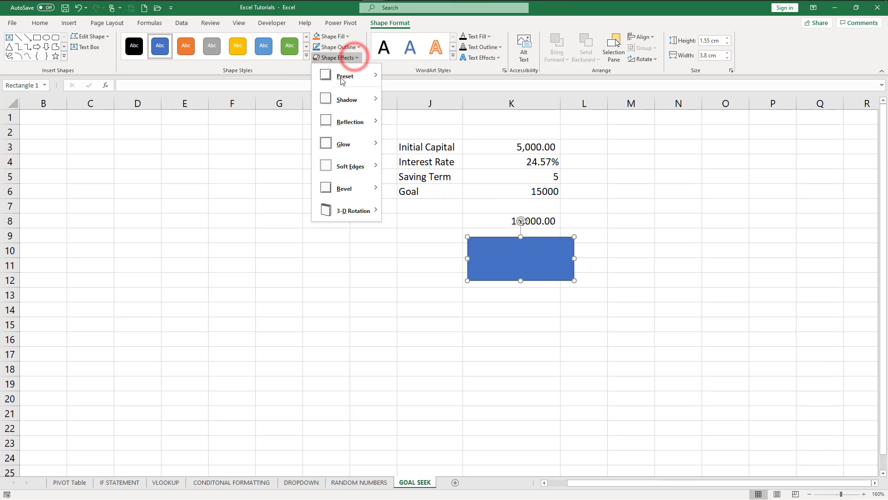
pyautogui.click(340, 101)
pyautogui.click(420, 157)
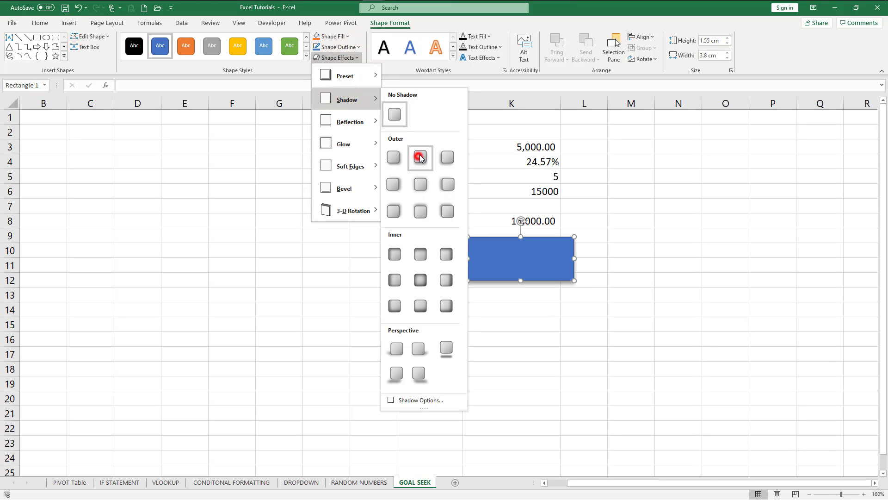
pyautogui.click(630, 221)
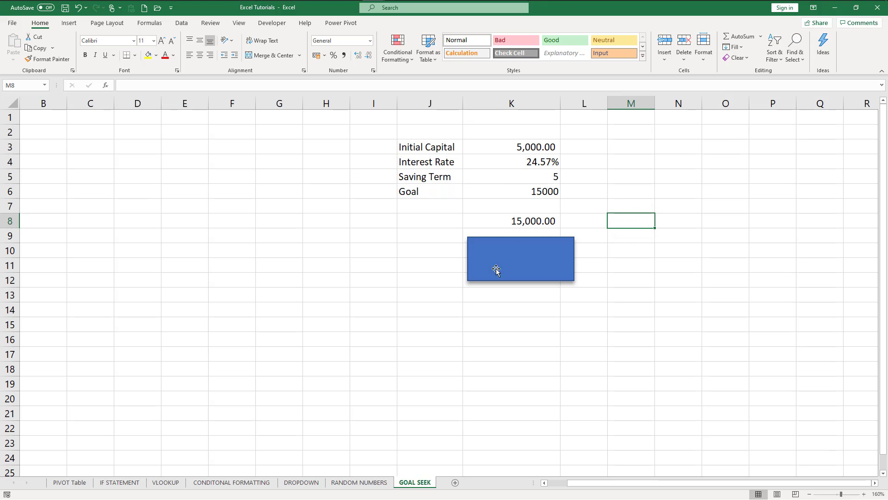
# Step: Move the rectangle beside the K8 result, below the Goal label, and assign the test1 macro to it
pyautogui.moveTo(509, 256); pyautogui.dragTo(408, 241)
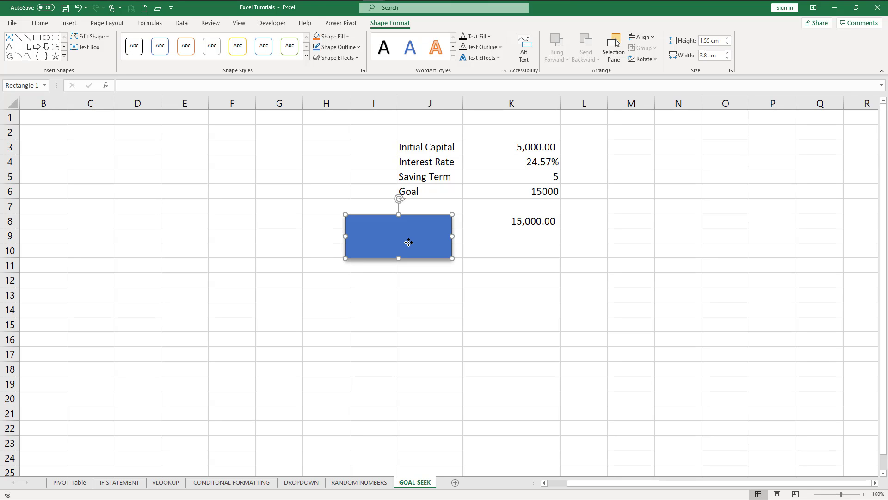
pyautogui.rightClick(407, 235)
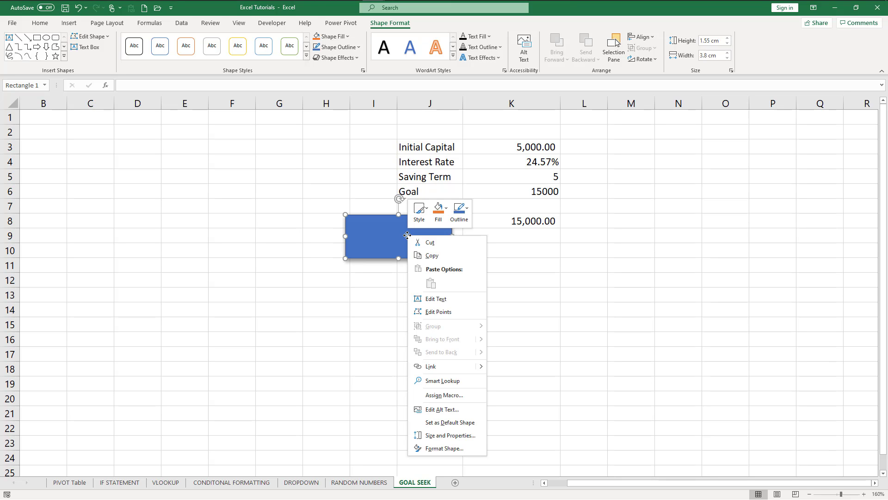
pyautogui.click(454, 395)
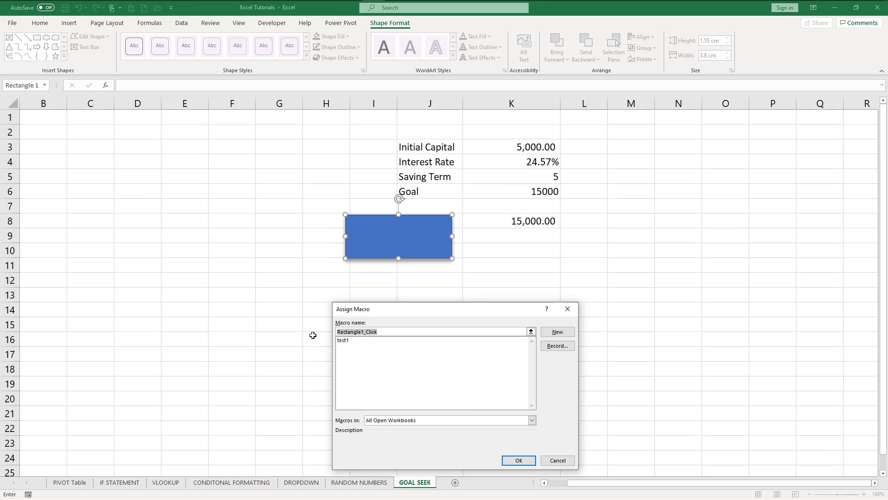
pyautogui.click(343, 340)
pyautogui.click(519, 460)
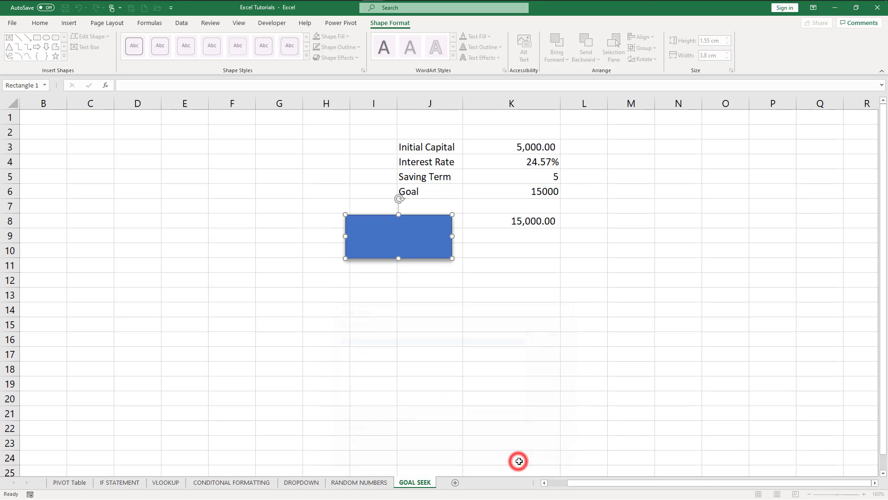
pyautogui.click(454, 334)
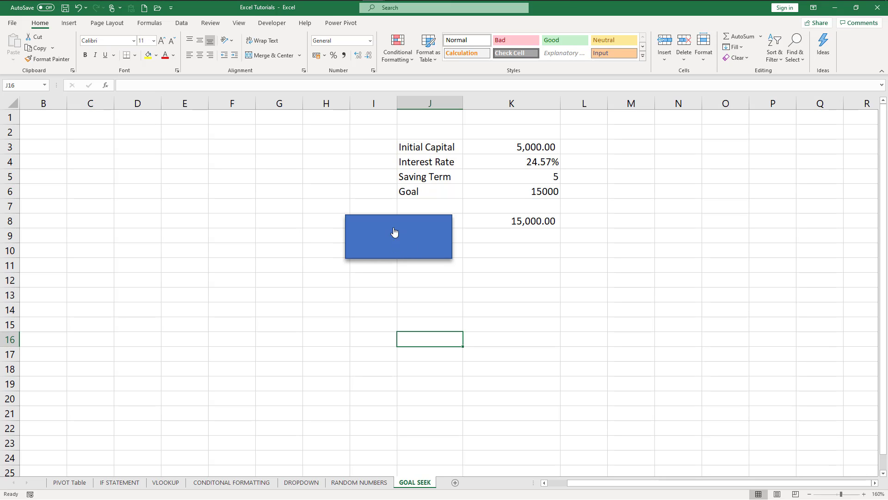
# Step: Set the goal in K6 to 35000 and run the macro with the rectangle button
pyautogui.click(544, 189)
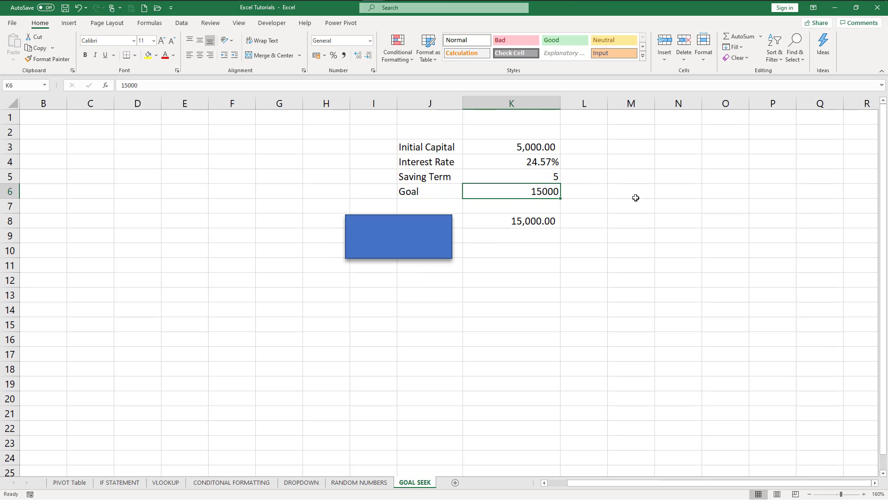
pyautogui.write('35')
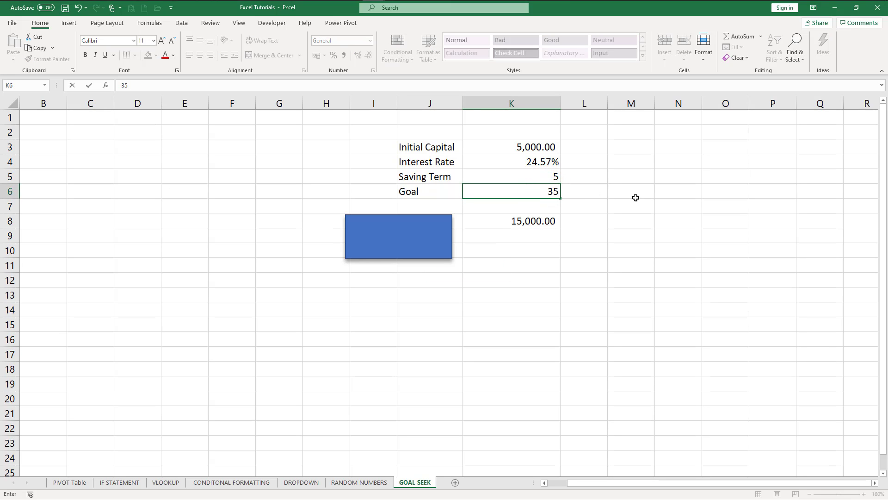
pyautogui.write('000')
pyautogui.press('Return')
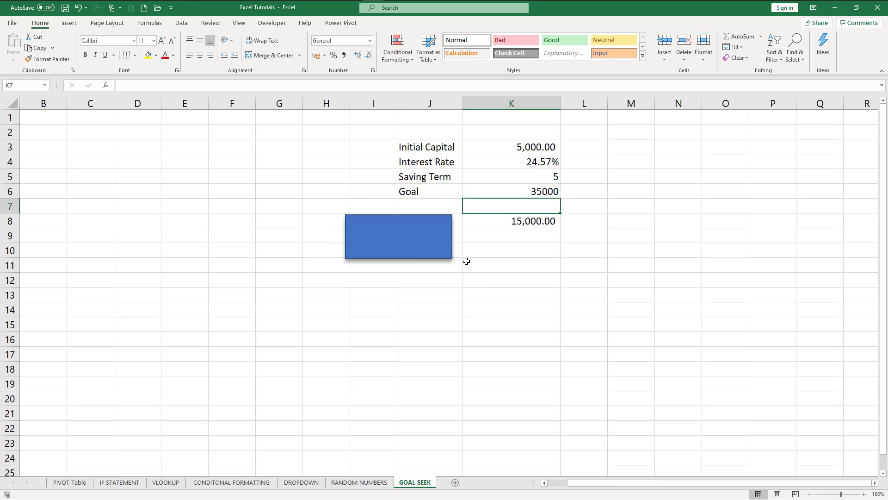
pyautogui.click(401, 244)
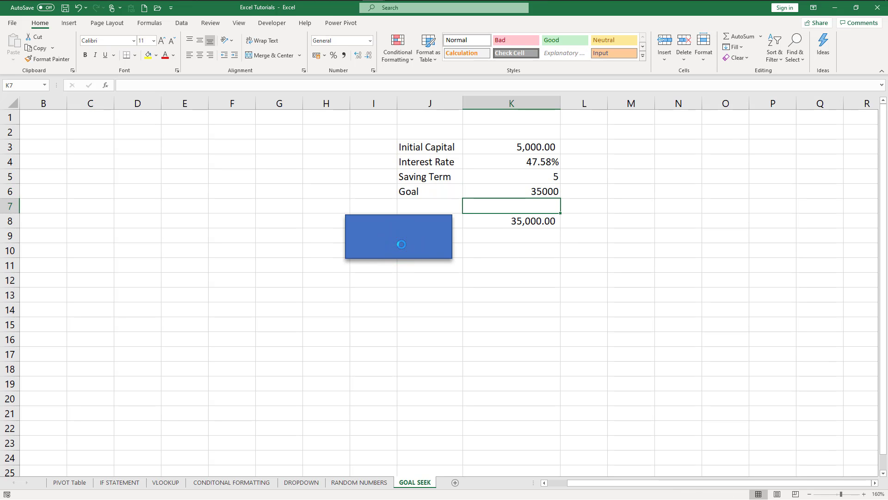